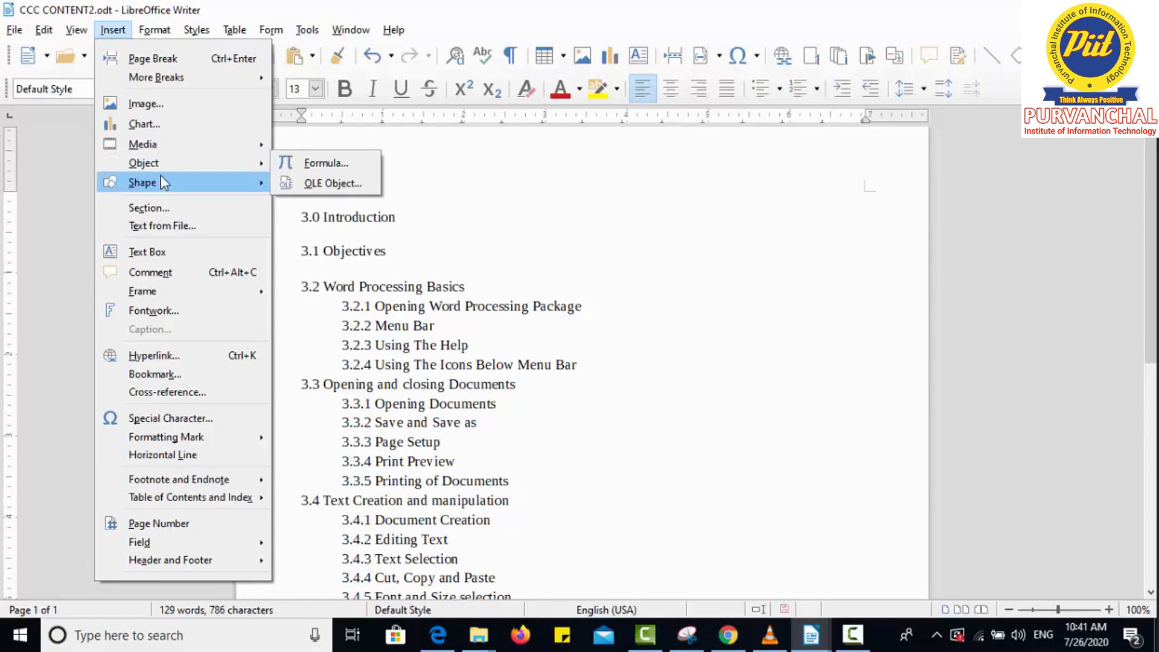
# - Try inserting a horizontal line on the blank line below "3.1 Objectives" and undo it
pyautogui.moveTo(162, 185)
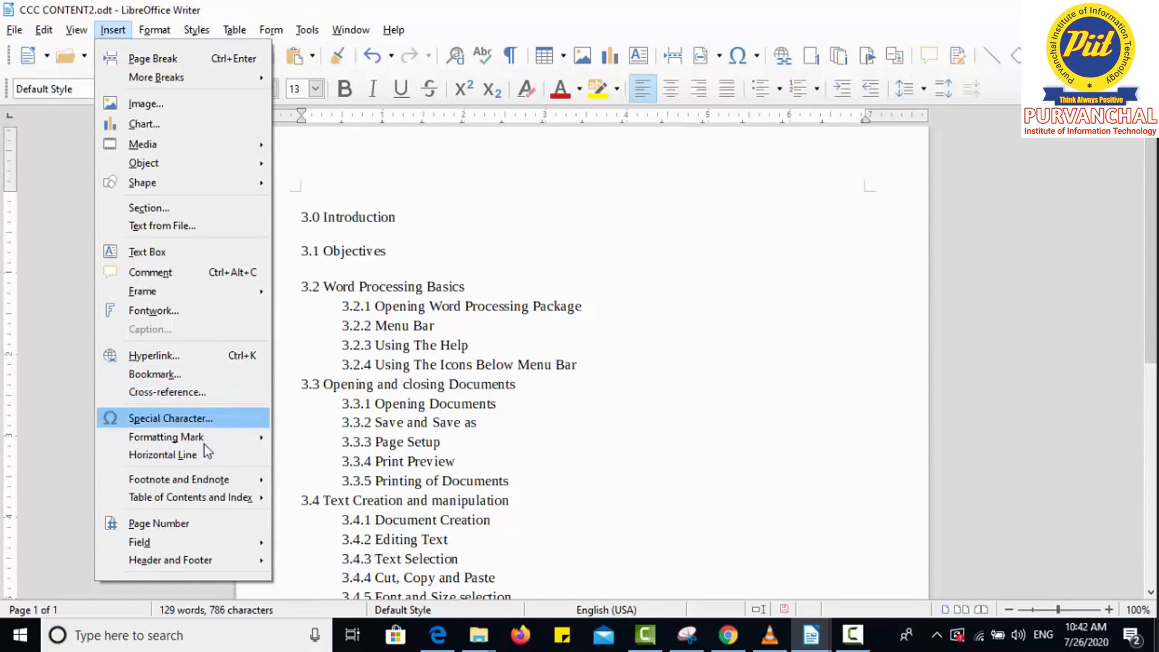
pyautogui.click(577, 409)
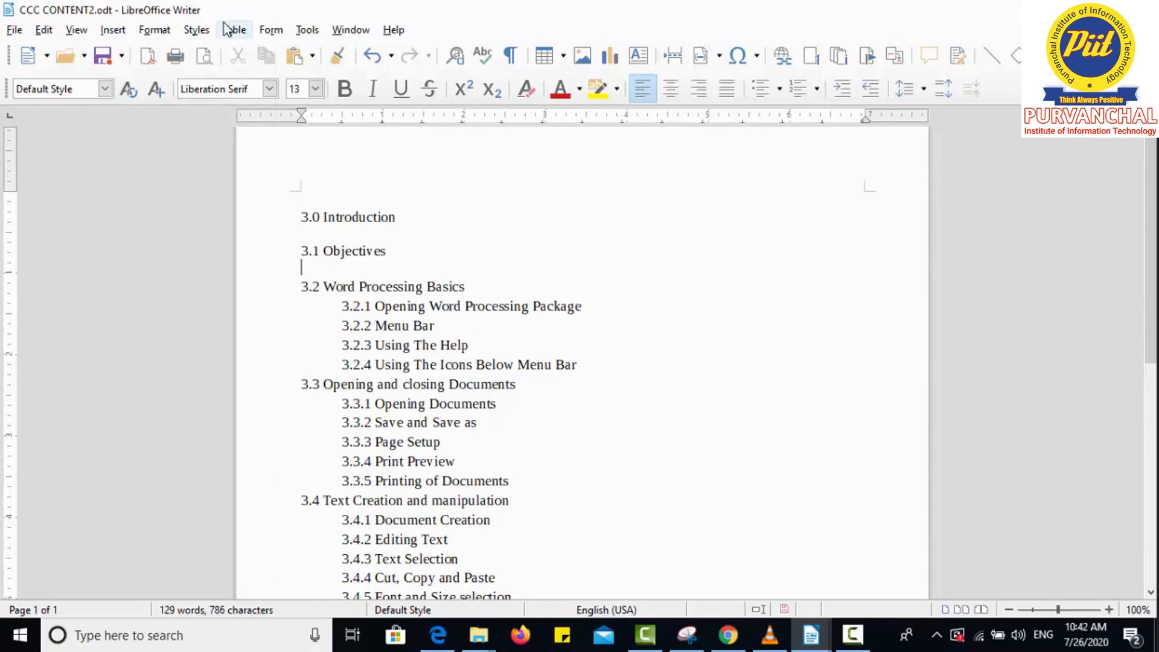
pyautogui.click(103, 33)
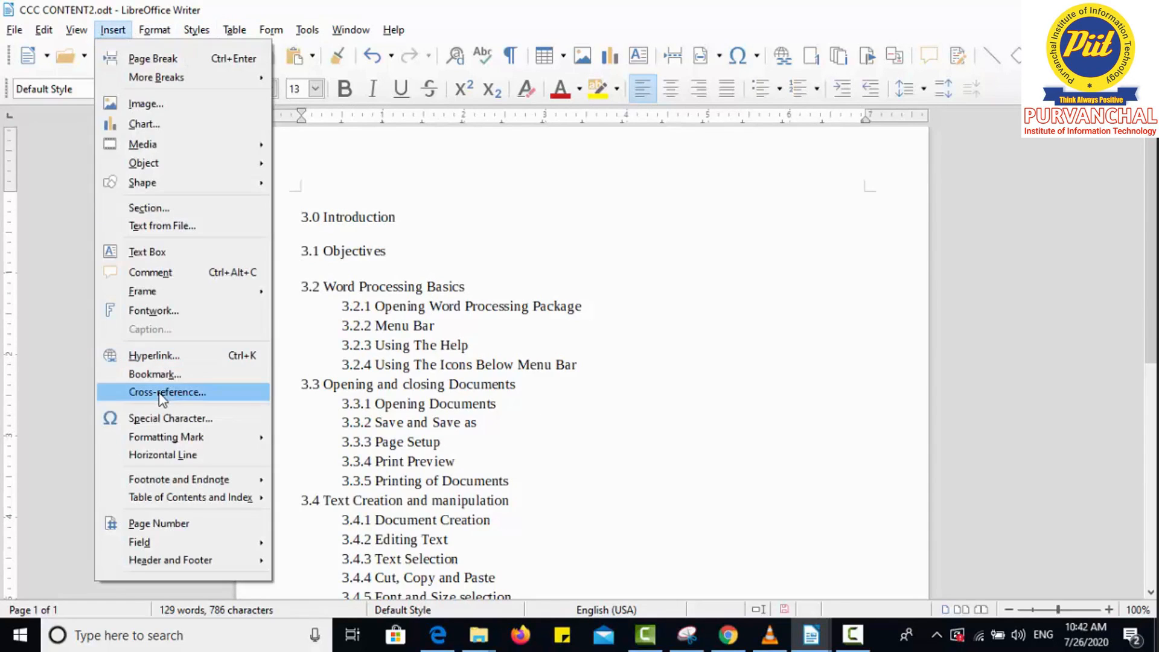
pyautogui.click(160, 456)
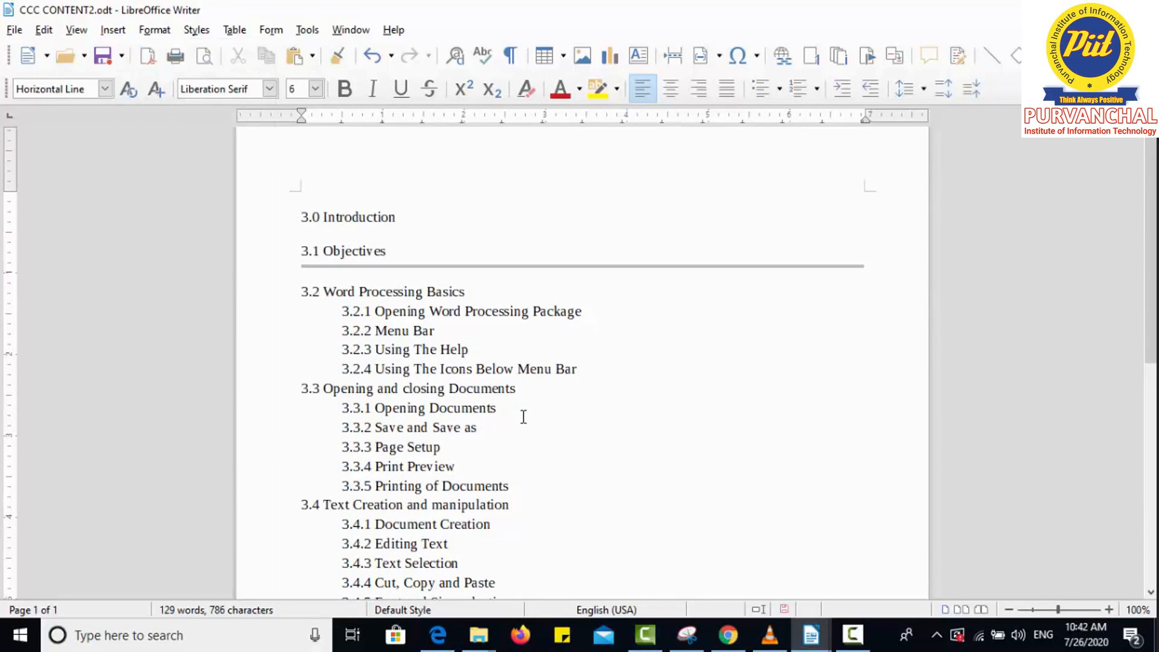
pyautogui.hotkey('ctrl', 'z')
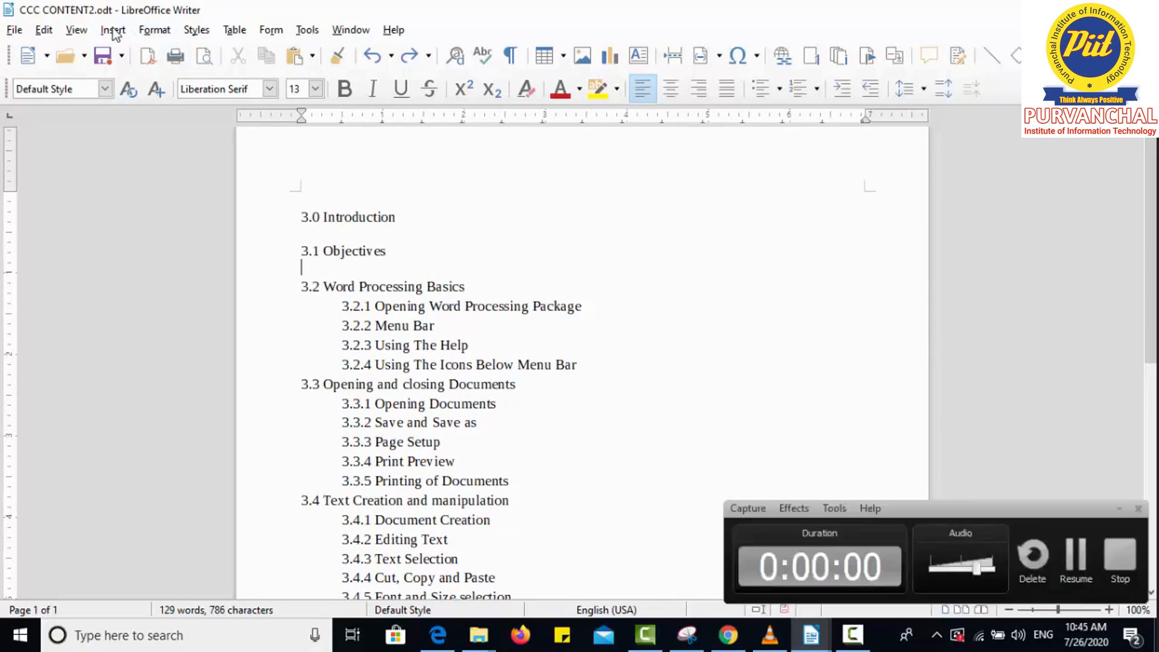
pyautogui.click(113, 31)
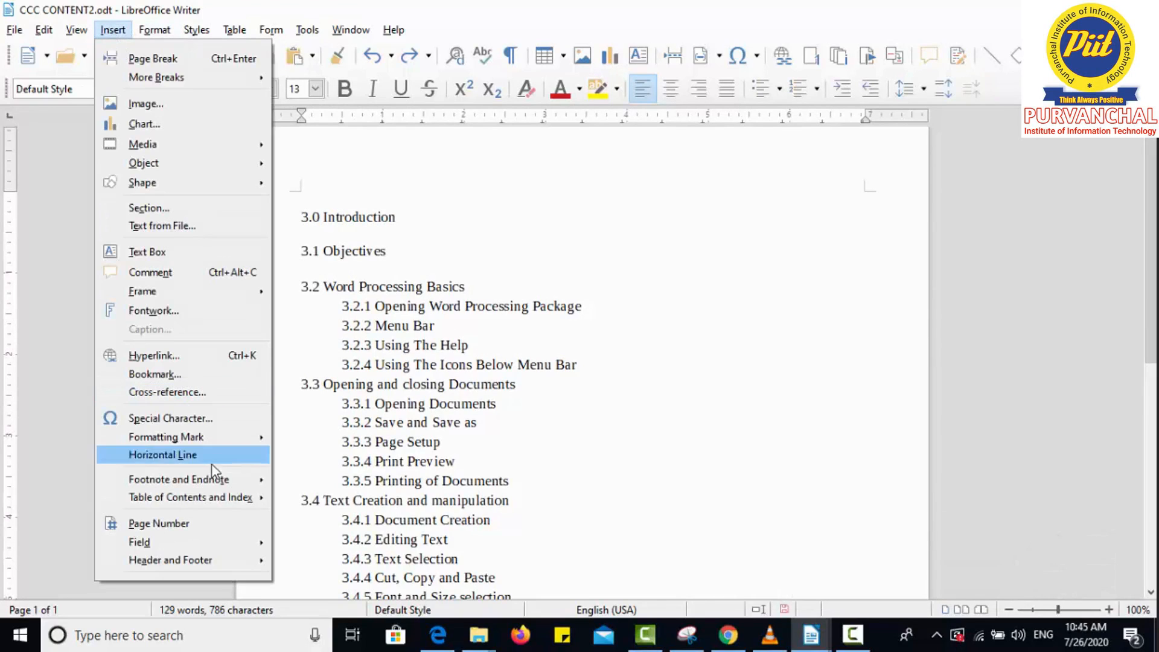
pyautogui.moveTo(211, 501)
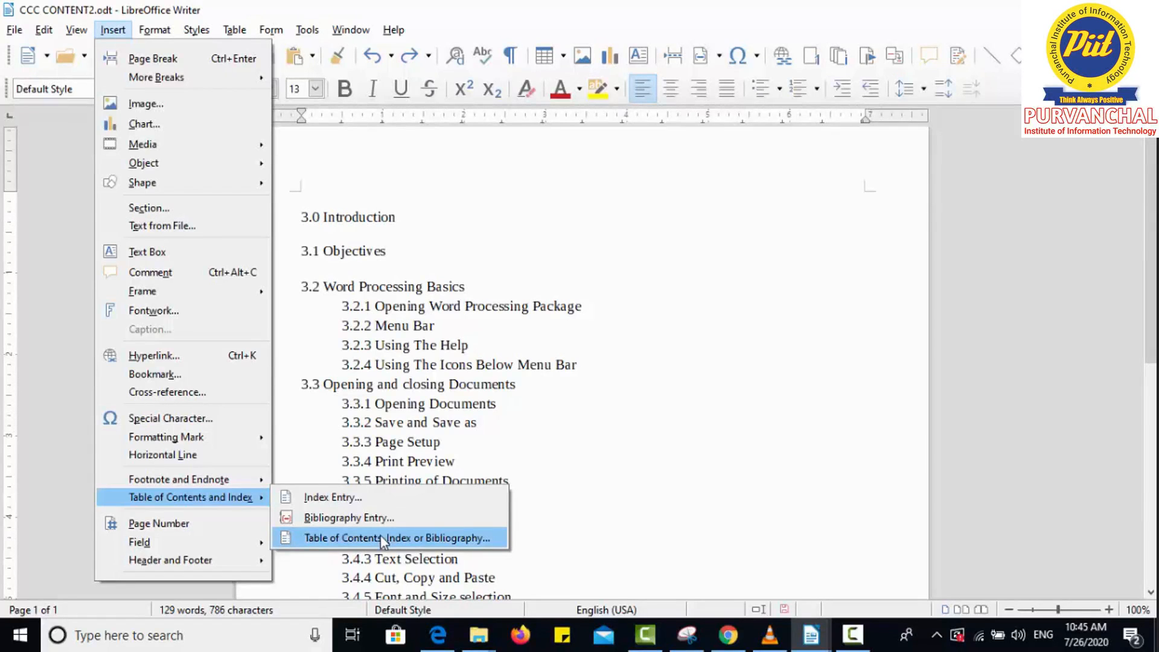
pyautogui.click(396, 537)
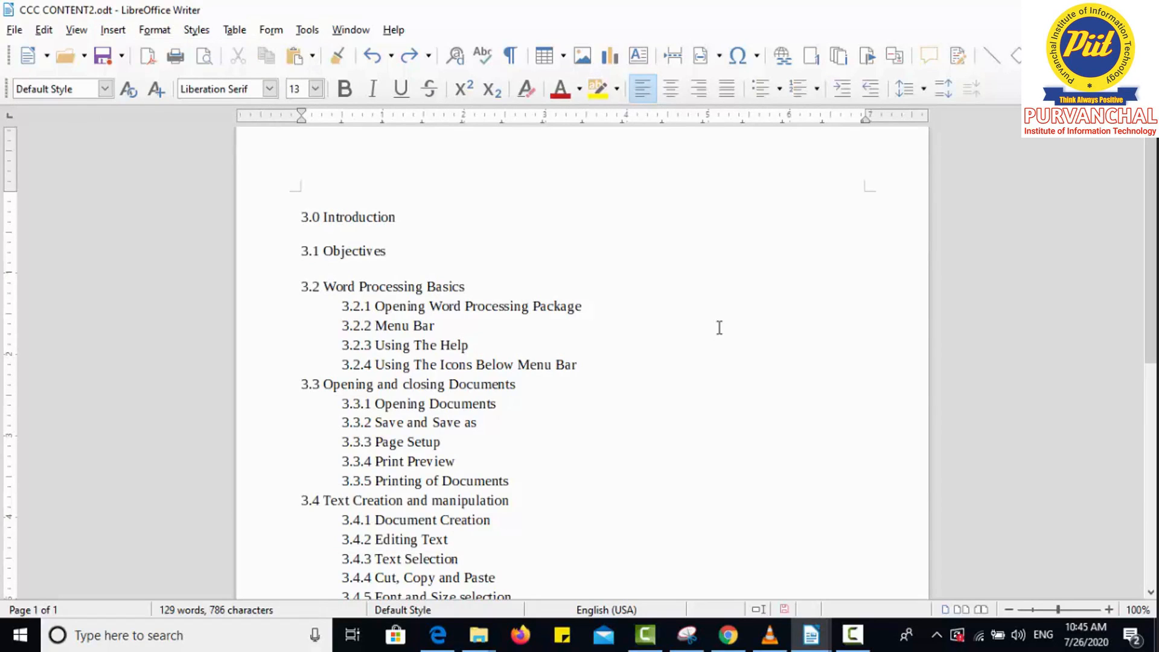
# - Open the TABLES EXAMPLE document from the Documents folder
pyautogui.click(12, 31)
pyautogui.click(46, 80)
pyautogui.moveTo(788, 211); pyautogui.dragTo(789, 343)
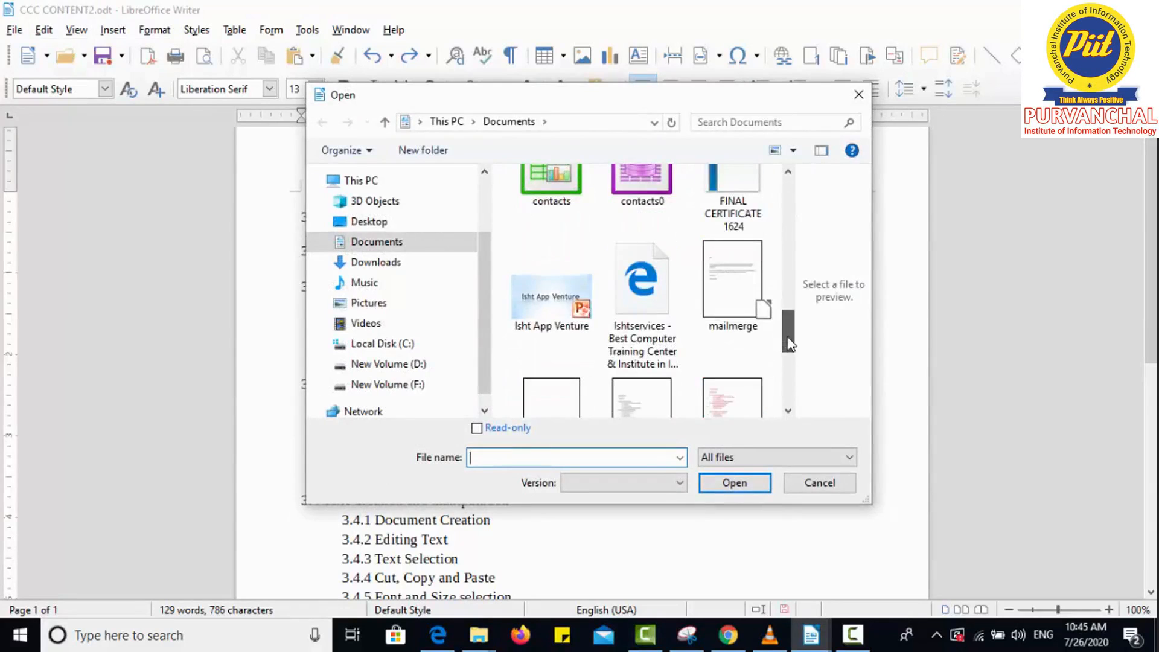
pyautogui.click(745, 228)
pyautogui.press('End')
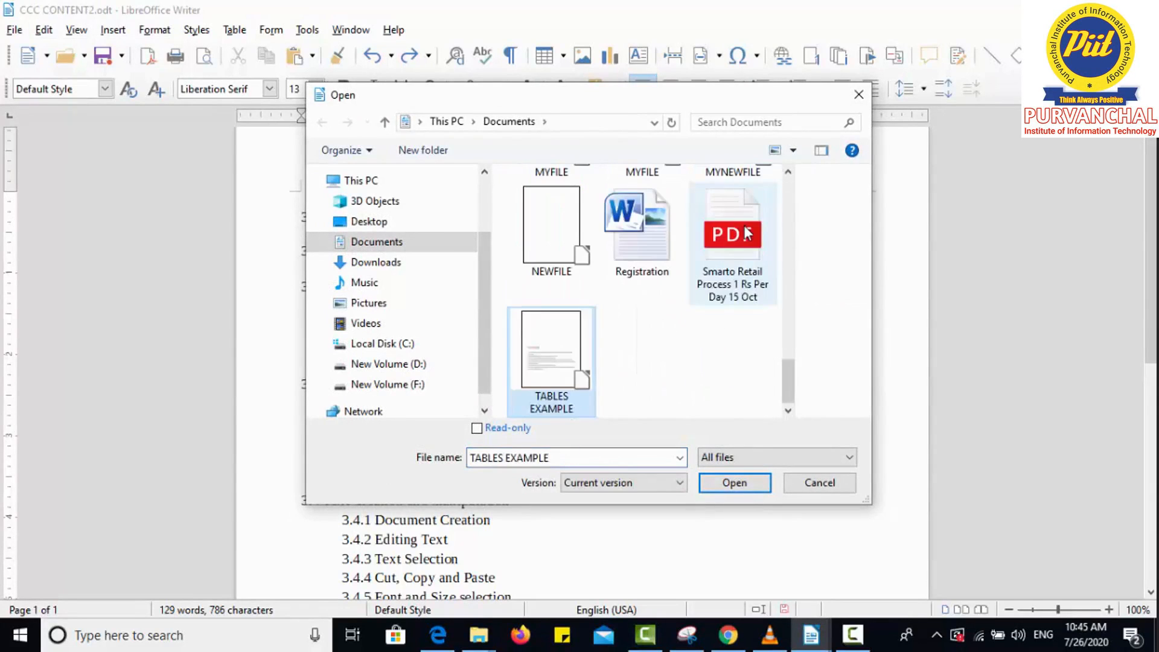
pyautogui.click(729, 481)
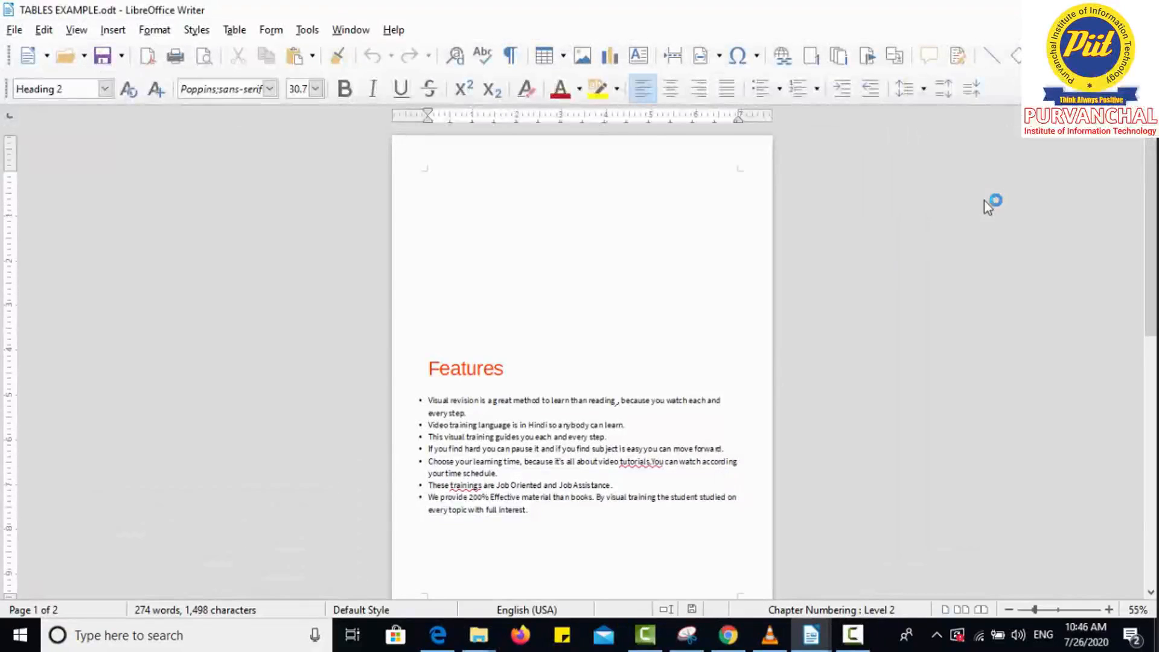
# - View the document at 100% zoom and examine the paragraph style applied to the "Features" heading
pyautogui.moveTo(1139, 254)
pyautogui.mouseDown()
pyautogui.moveTo(1140, 271)
pyautogui.moveTo(1140, 251)
pyautogui.mouseUp()
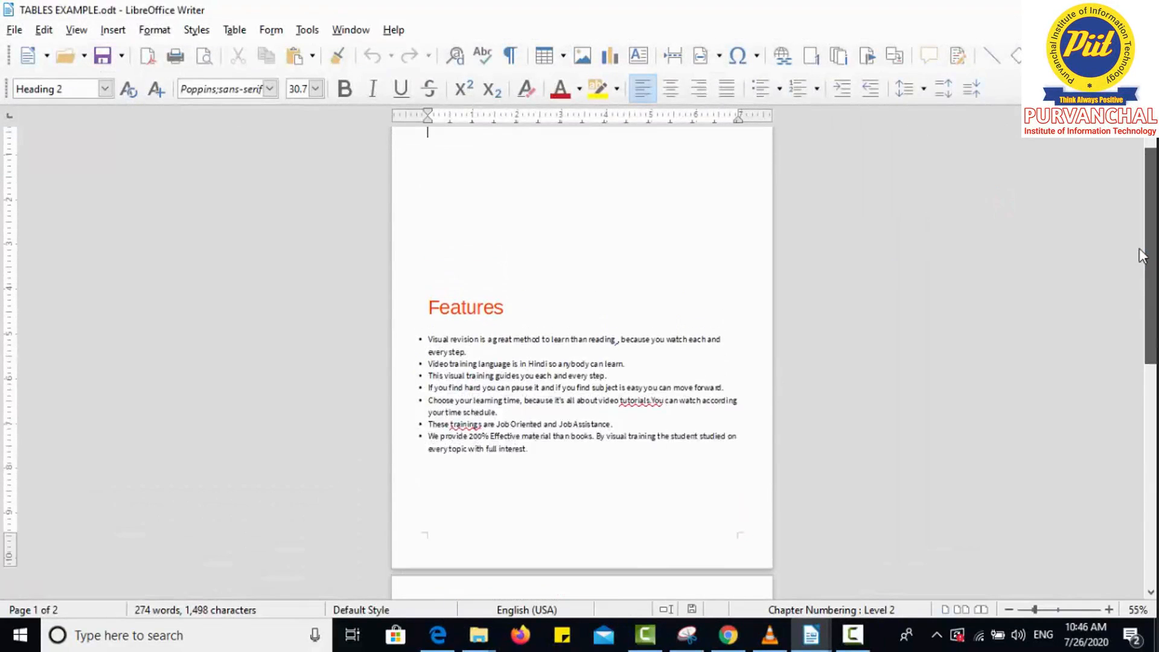
pyautogui.moveTo(1037, 609); pyautogui.dragTo(1059, 611)
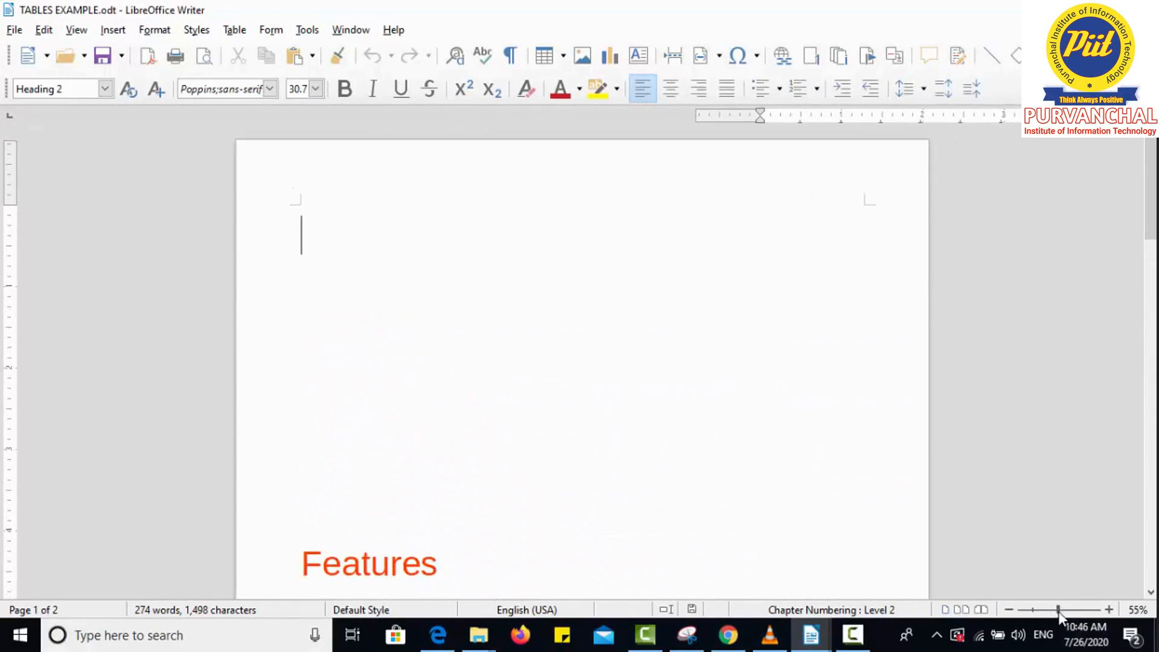
pyautogui.scroll(-1, 482, 224)
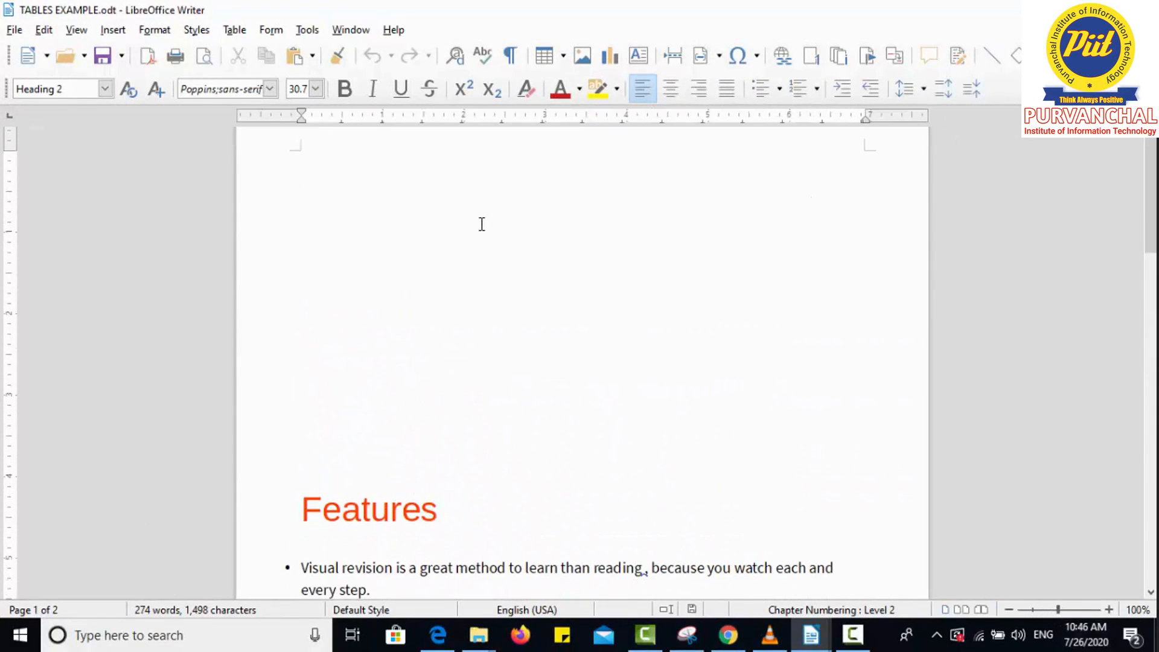
pyautogui.moveTo(379, 212); pyautogui.dragTo(377, 274)
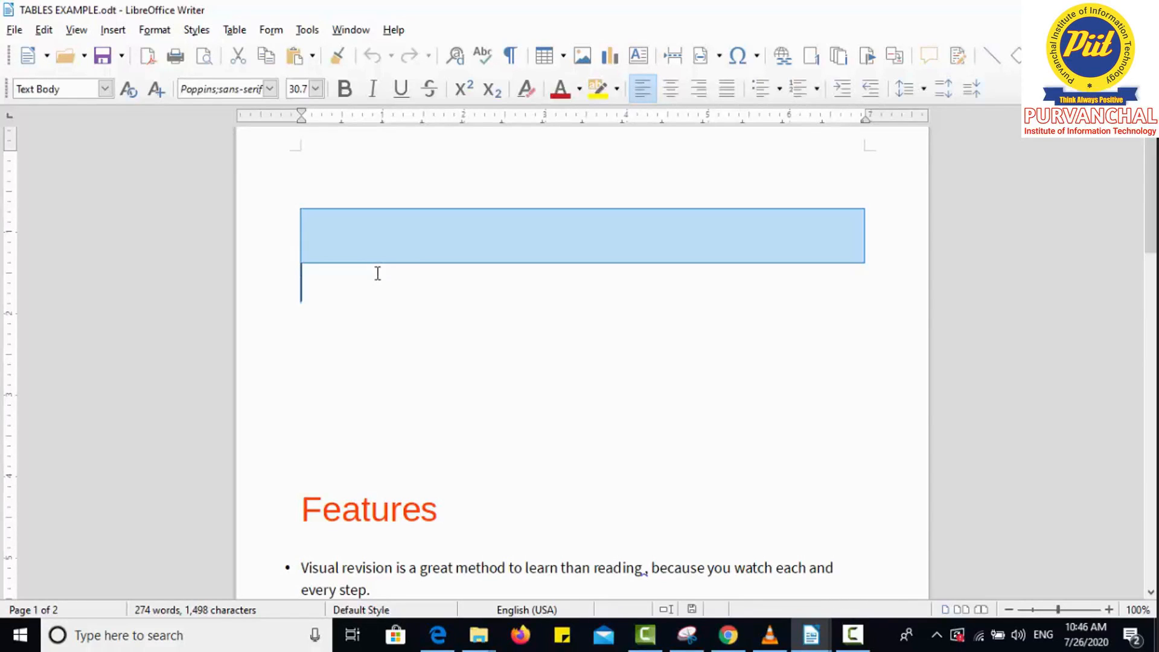
pyautogui.click(327, 249)
pyautogui.scroll(-5, 1066, 249)
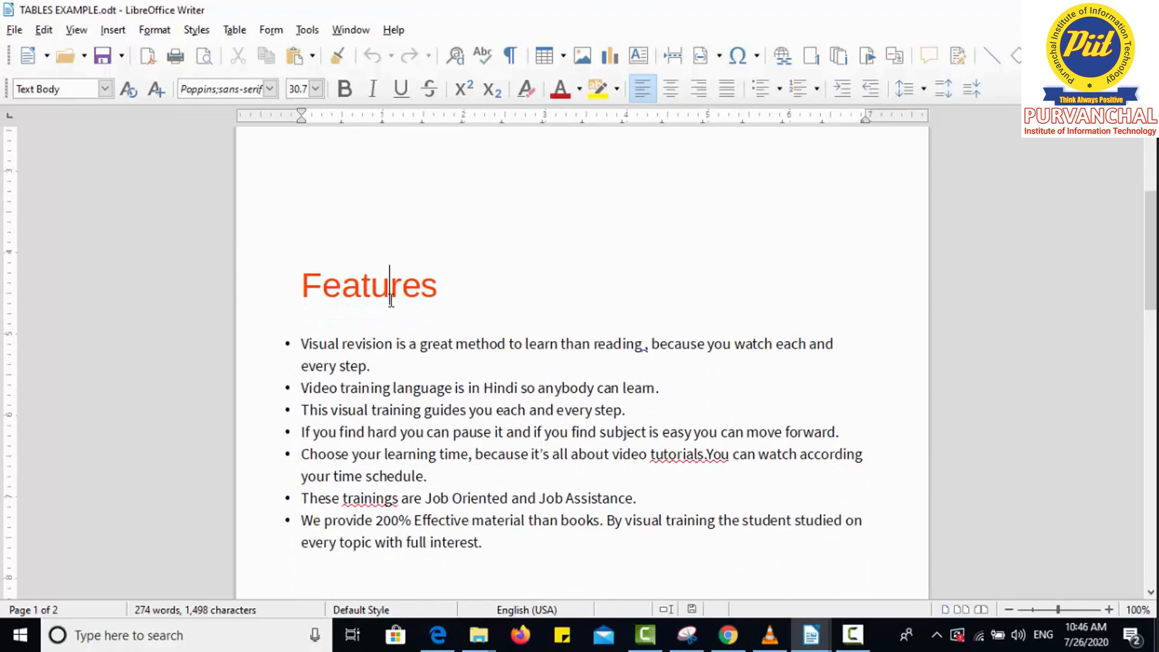
pyautogui.moveTo(440, 288); pyautogui.dragTo(301, 286)
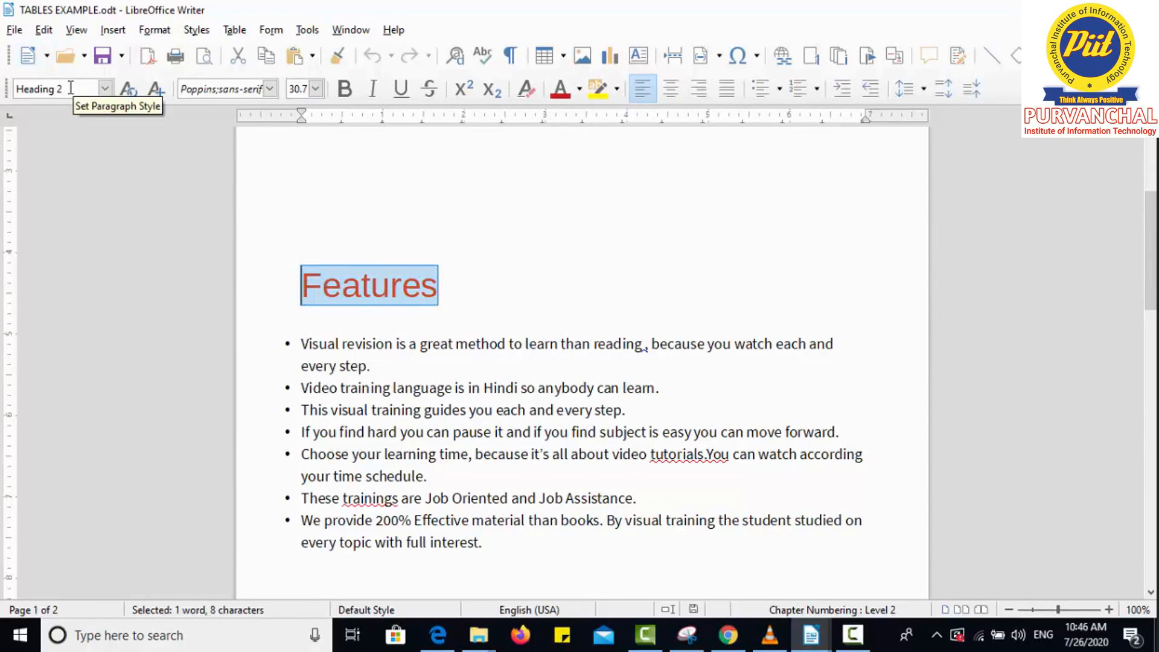
pyautogui.click(105, 91)
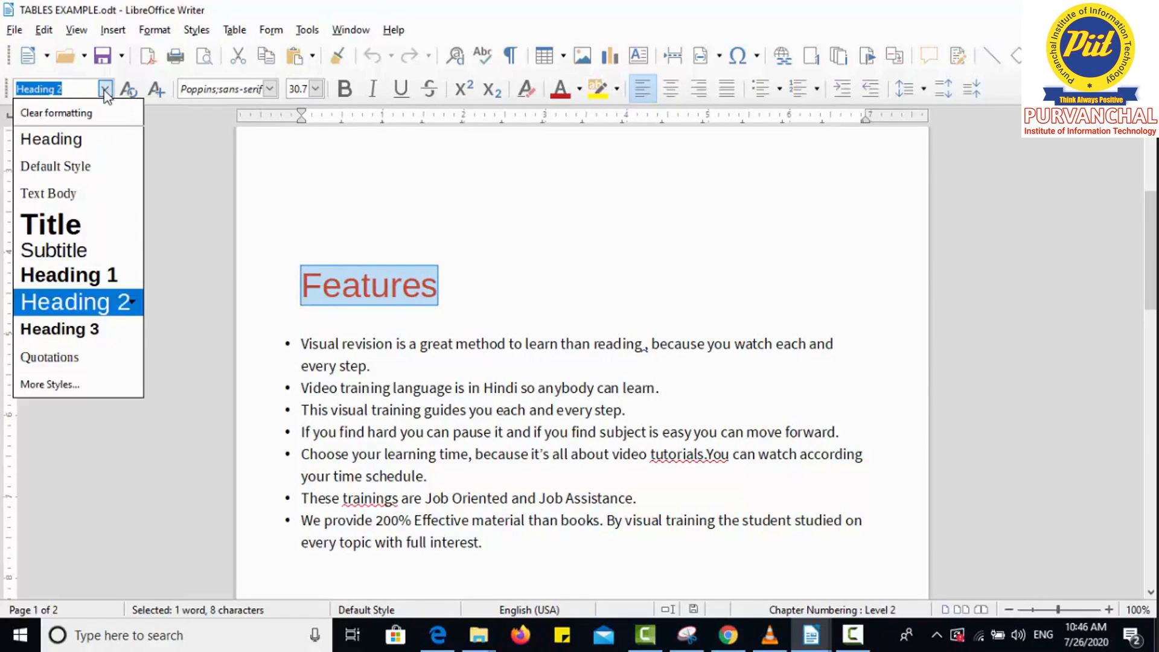
pyautogui.click(420, 382)
pyautogui.click(383, 386)
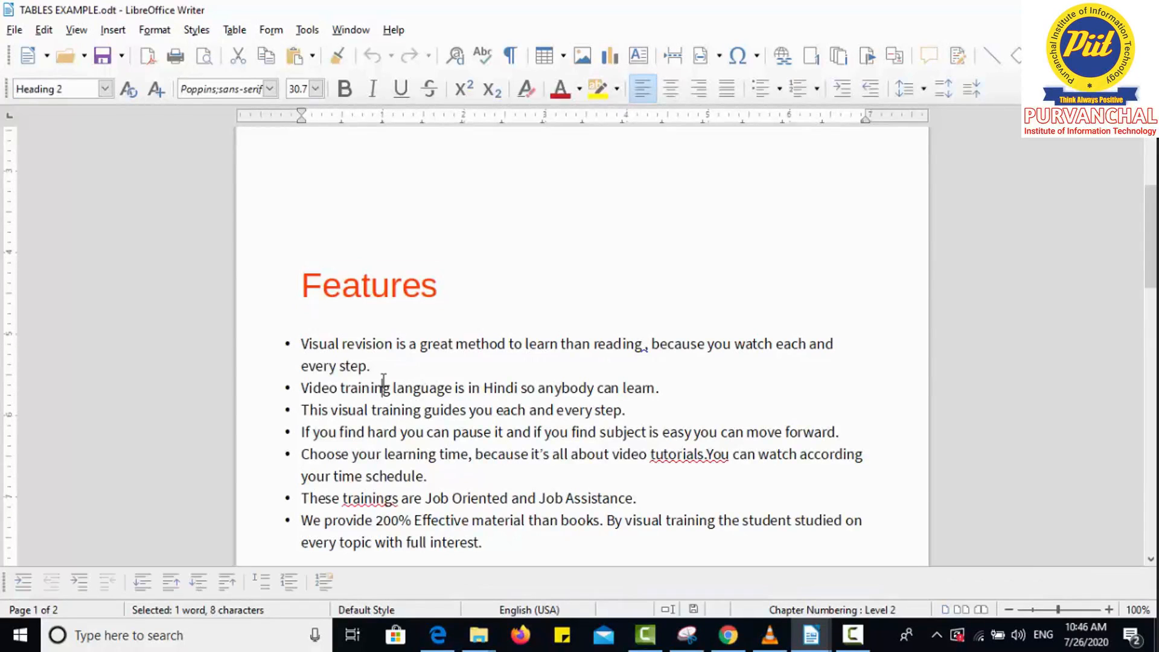
# - Examine the paragraph styles of the "Benefits For Students" and "Benefits as a Teacher" headings and look over the remaining section
pyautogui.moveTo(1150, 231); pyautogui.dragTo(1150, 395)
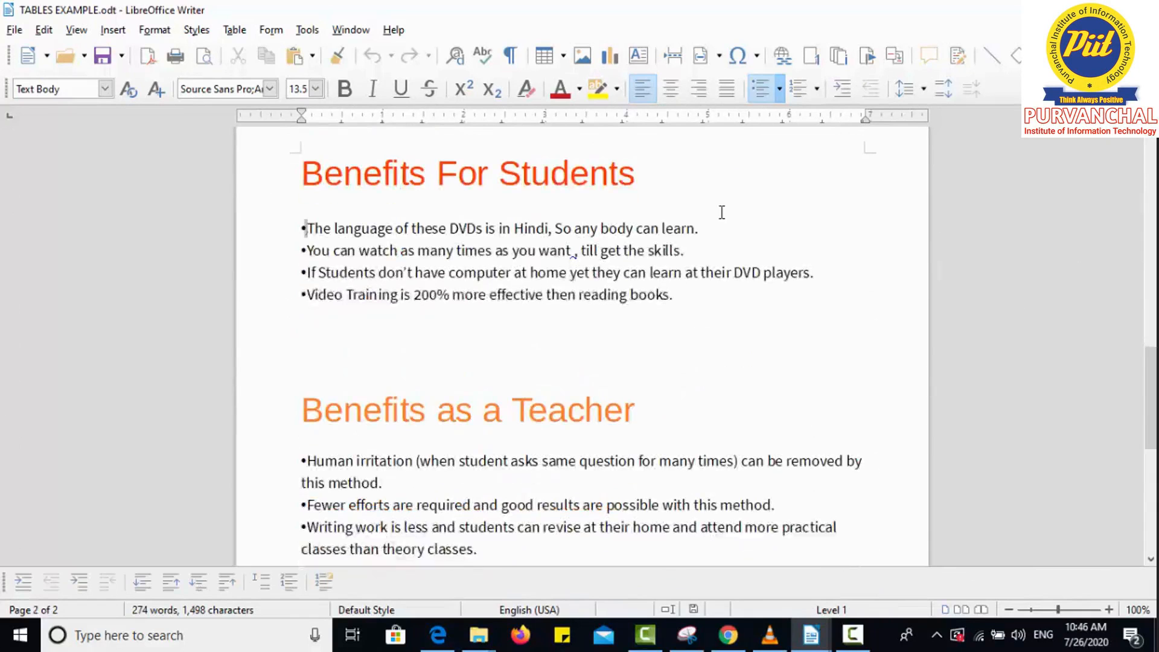
pyautogui.moveTo(656, 177); pyautogui.dragTo(316, 173)
pyautogui.click(315, 173)
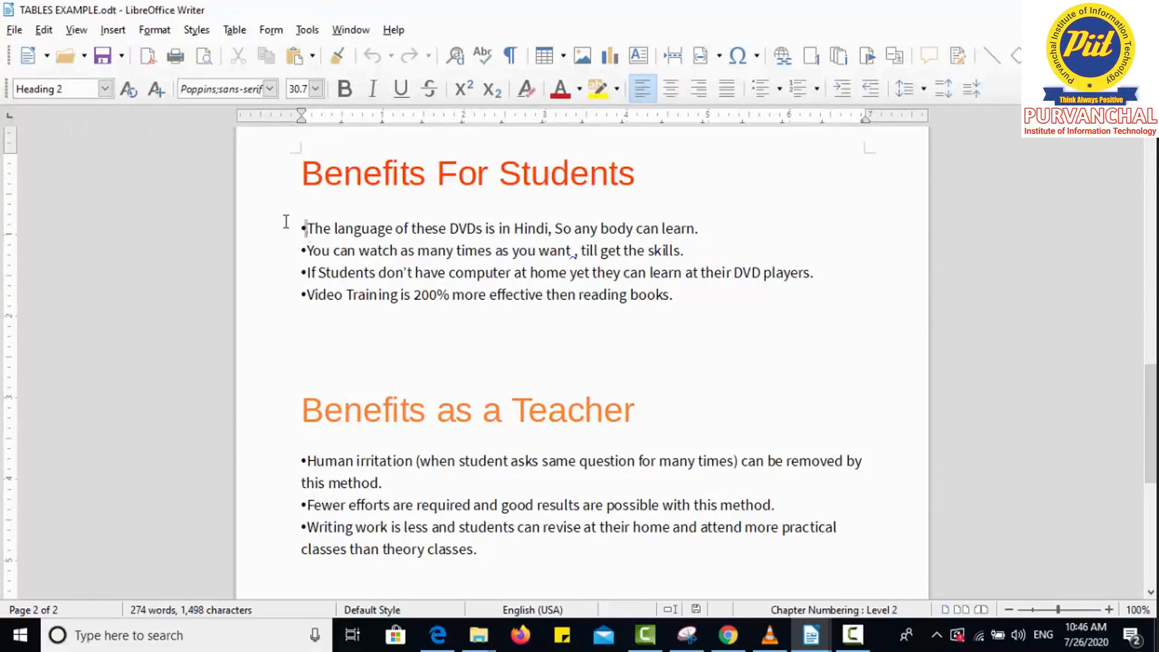
pyautogui.click(308, 232)
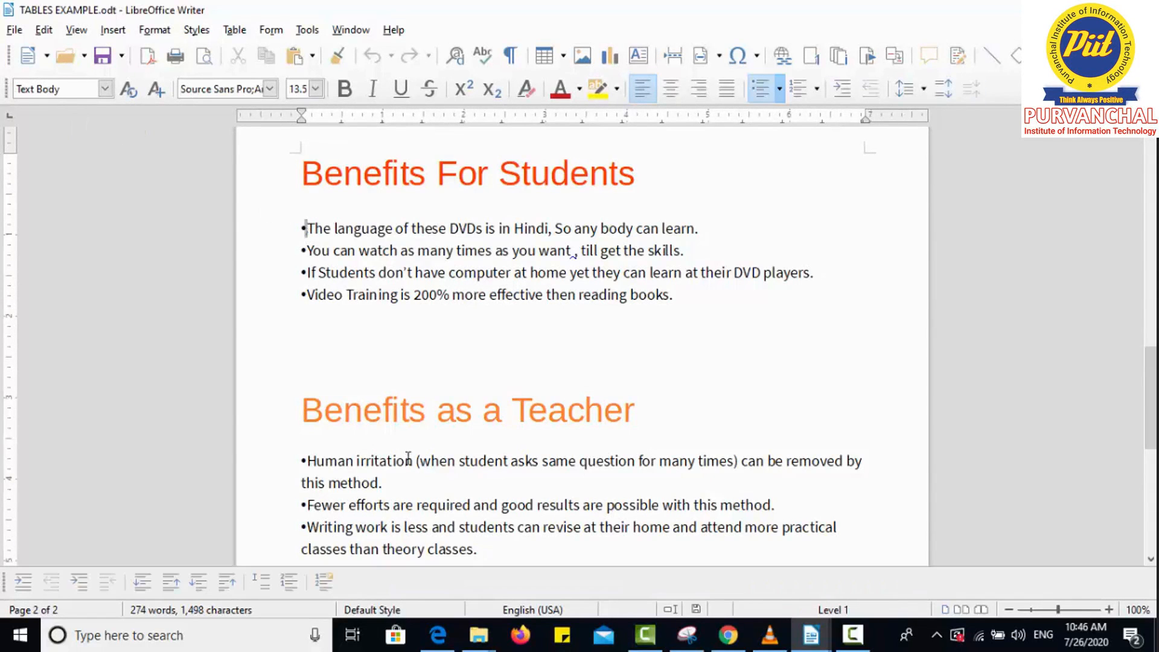
pyautogui.click(417, 422)
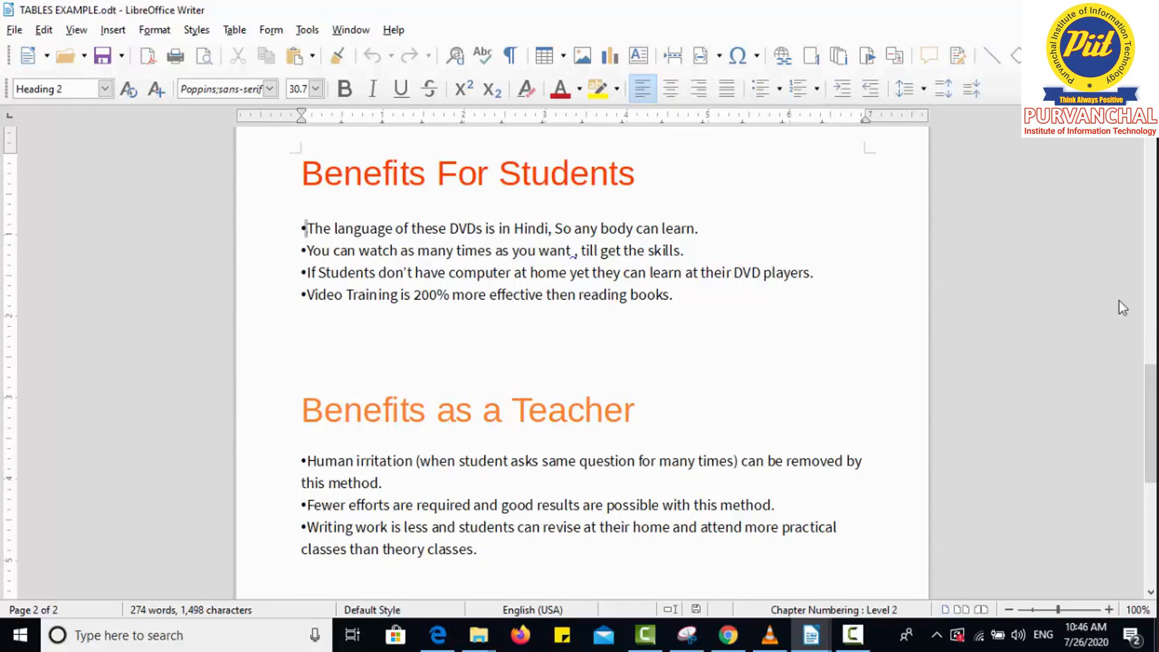
pyautogui.scroll(-5, 802, 414)
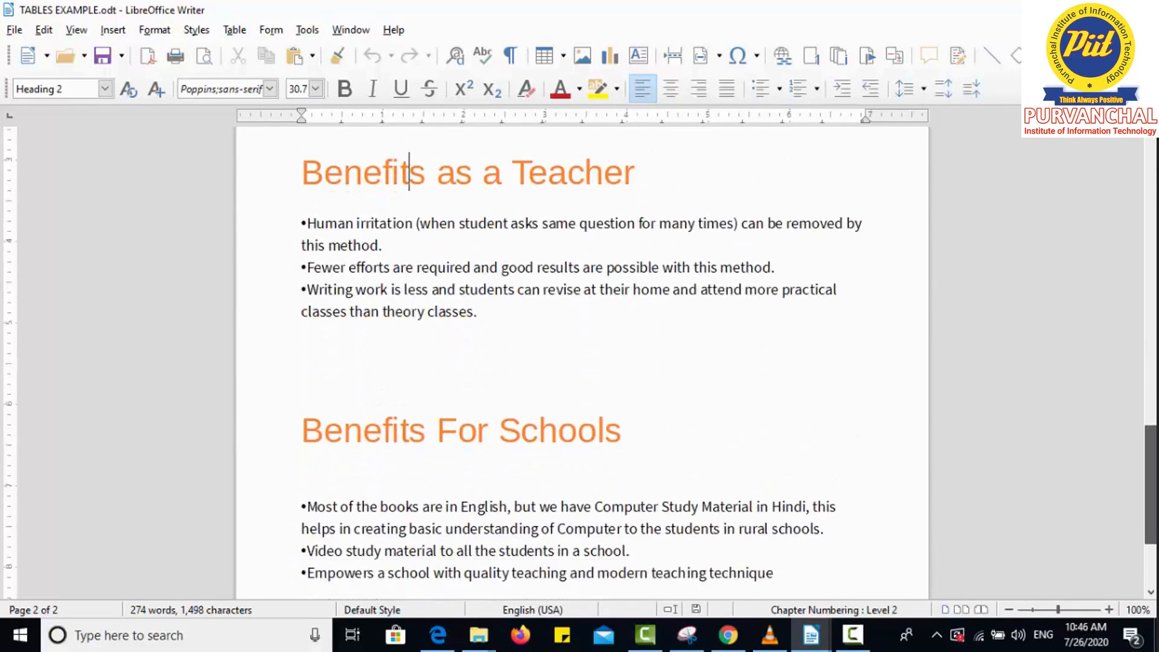
pyautogui.moveTo(1152, 498); pyautogui.dragTo(1153, 411)
pyautogui.scroll(15, 1153, 411)
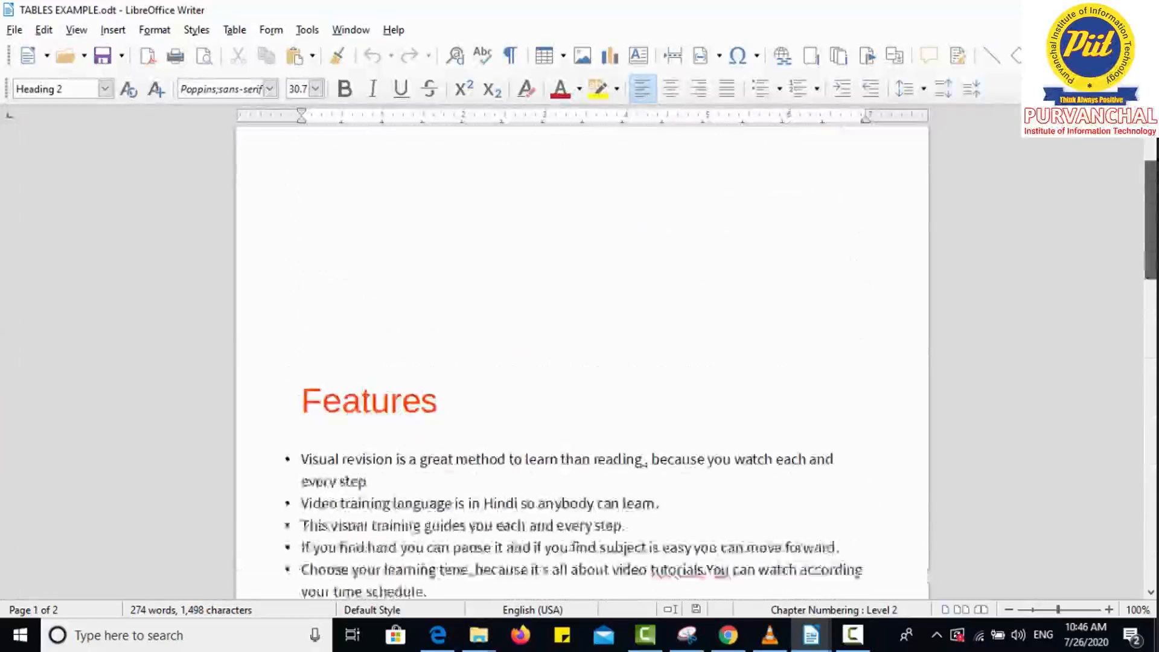
# - Open the table of contents settings for insertion in the blank space above the "Features" heading
pyautogui.click(352, 258)
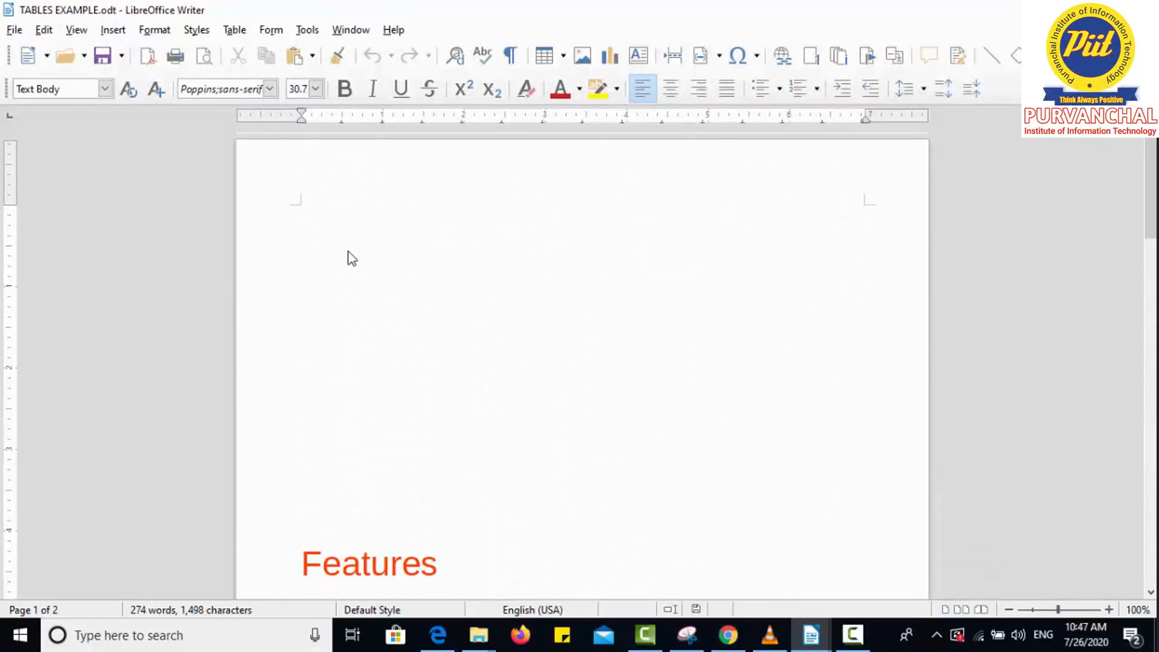
pyautogui.click(113, 31)
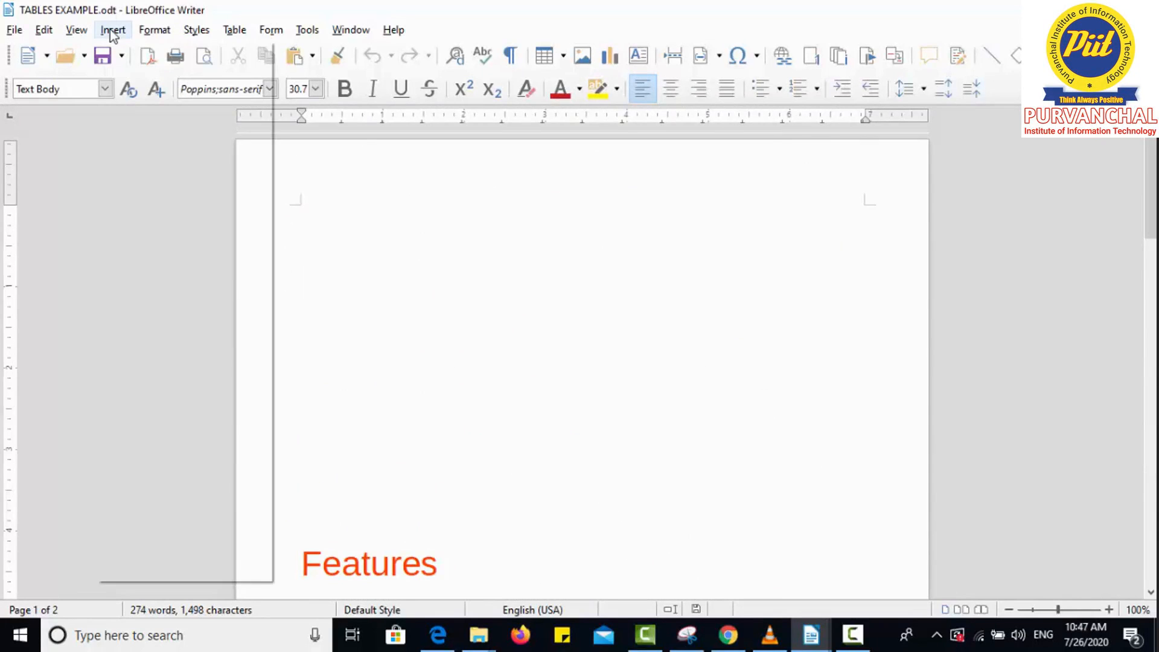
pyautogui.moveTo(190, 504)
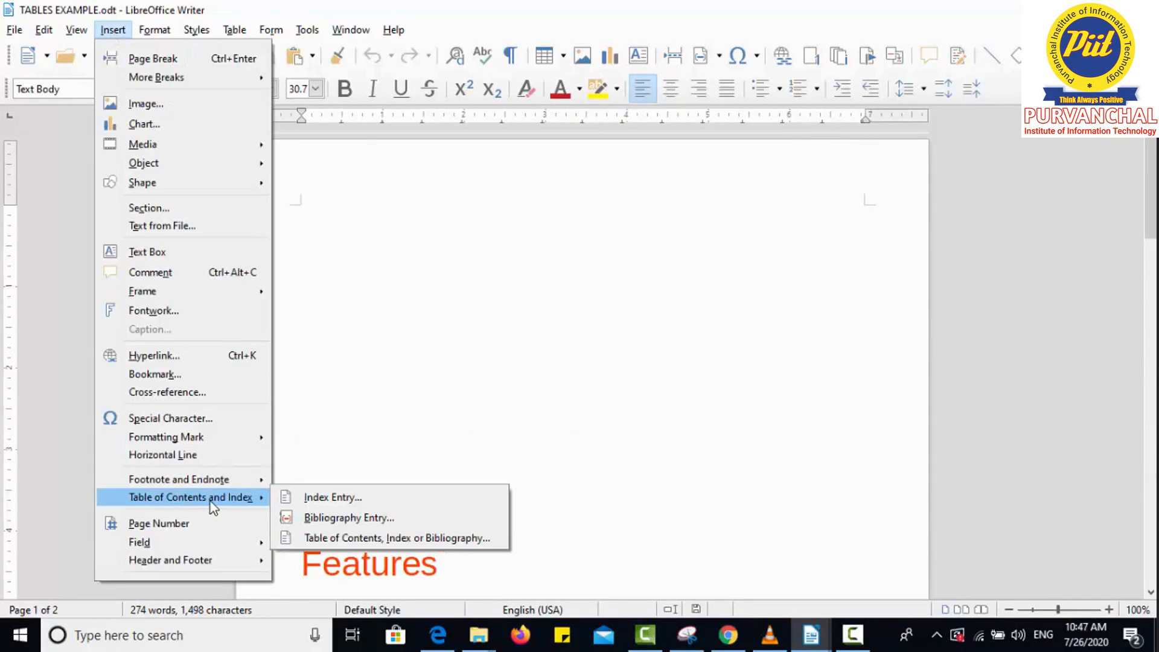
pyautogui.click(311, 541)
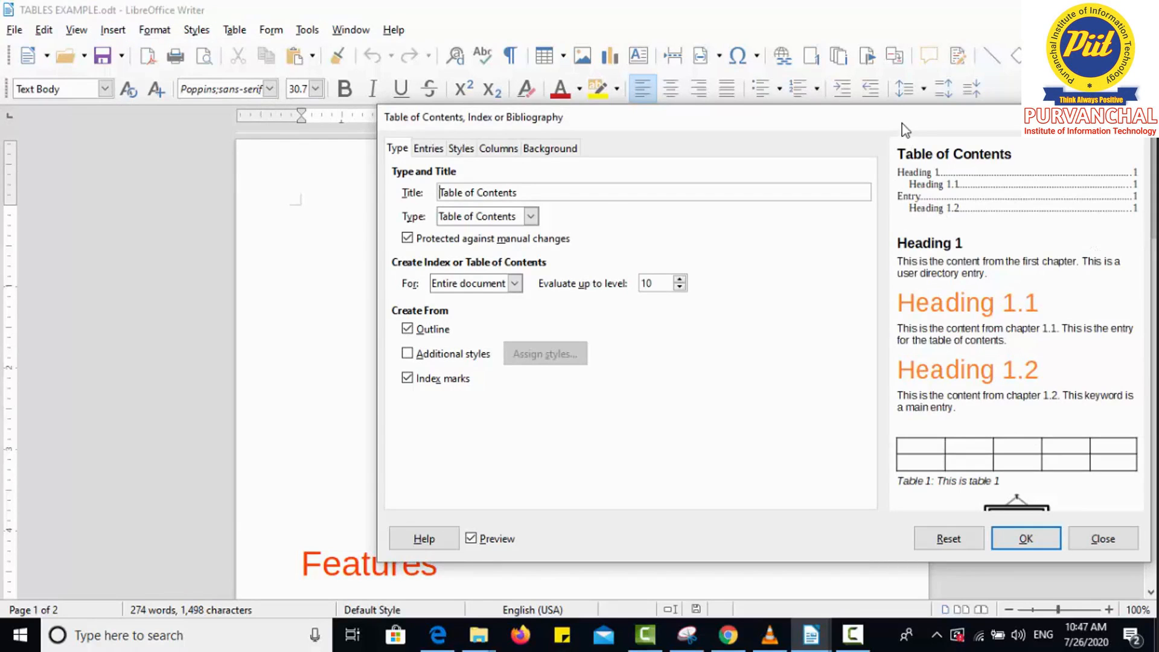
pyautogui.moveTo(903, 128); pyautogui.dragTo(751, 145)
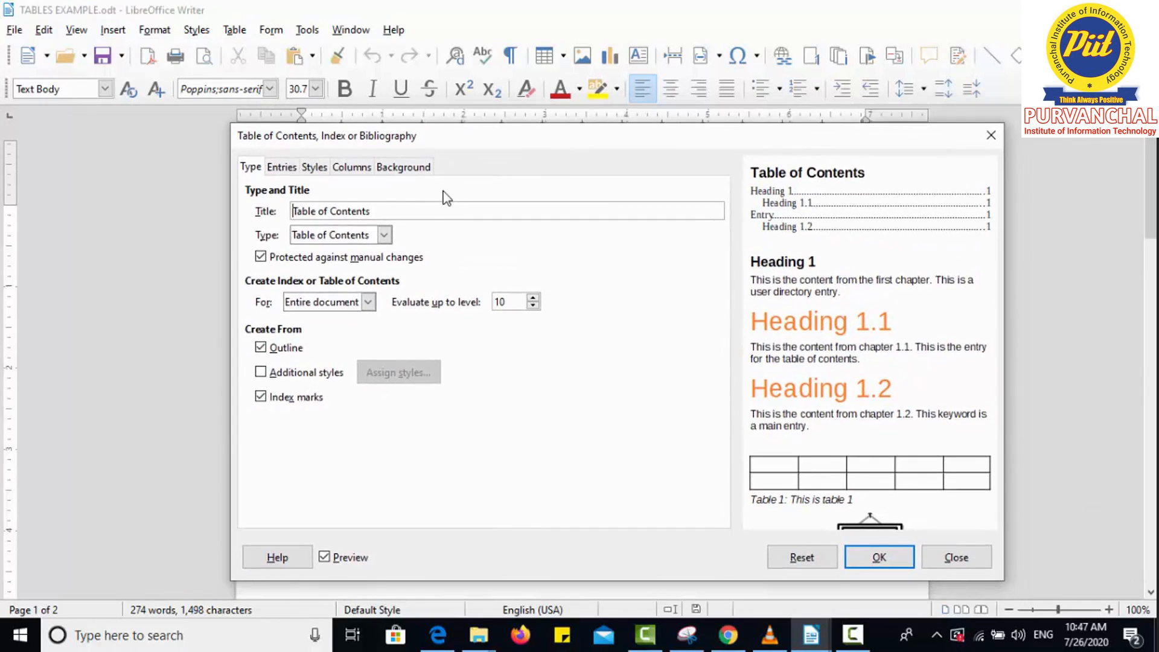
pyautogui.moveTo(414, 140); pyautogui.dragTo(641, 323)
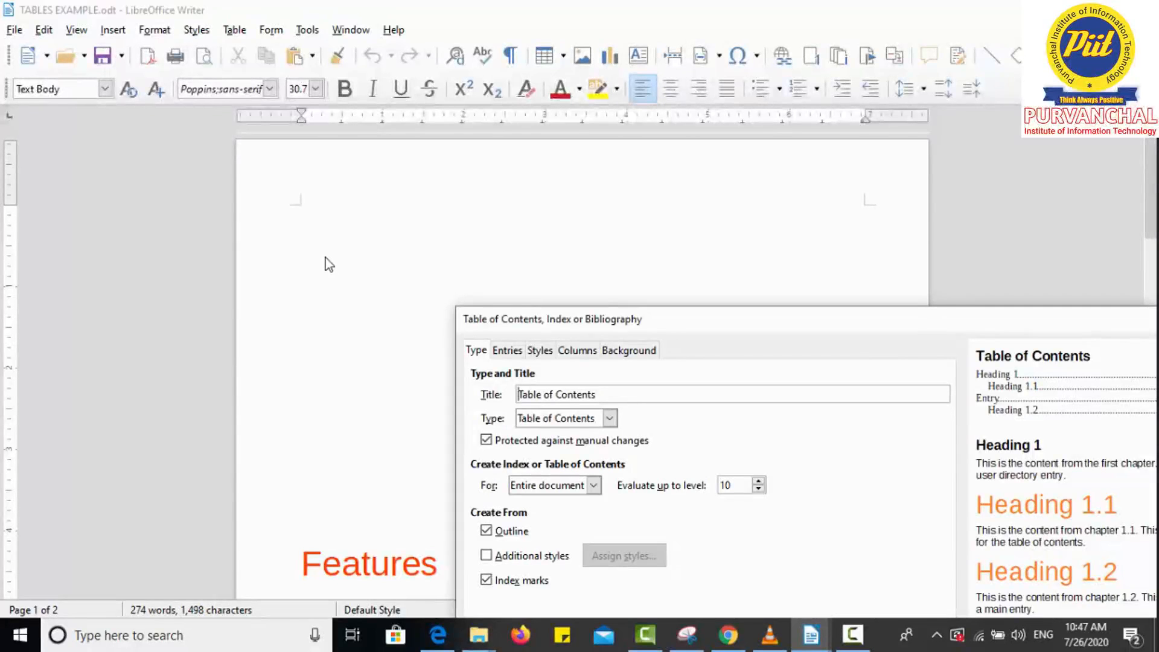
pyautogui.moveTo(627, 320); pyautogui.dragTo(364, 136)
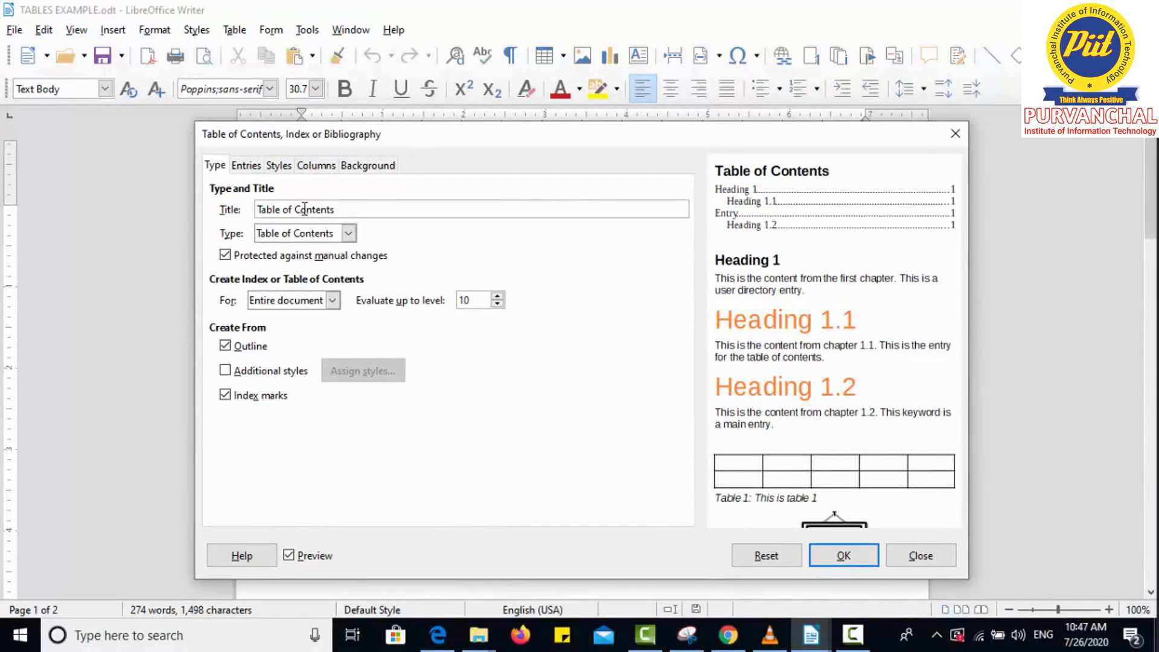
# - Set the table of contents title to "MY IMPORTANT CHAPTERS"
pyautogui.moveTo(356, 209); pyautogui.dragTo(224, 210)
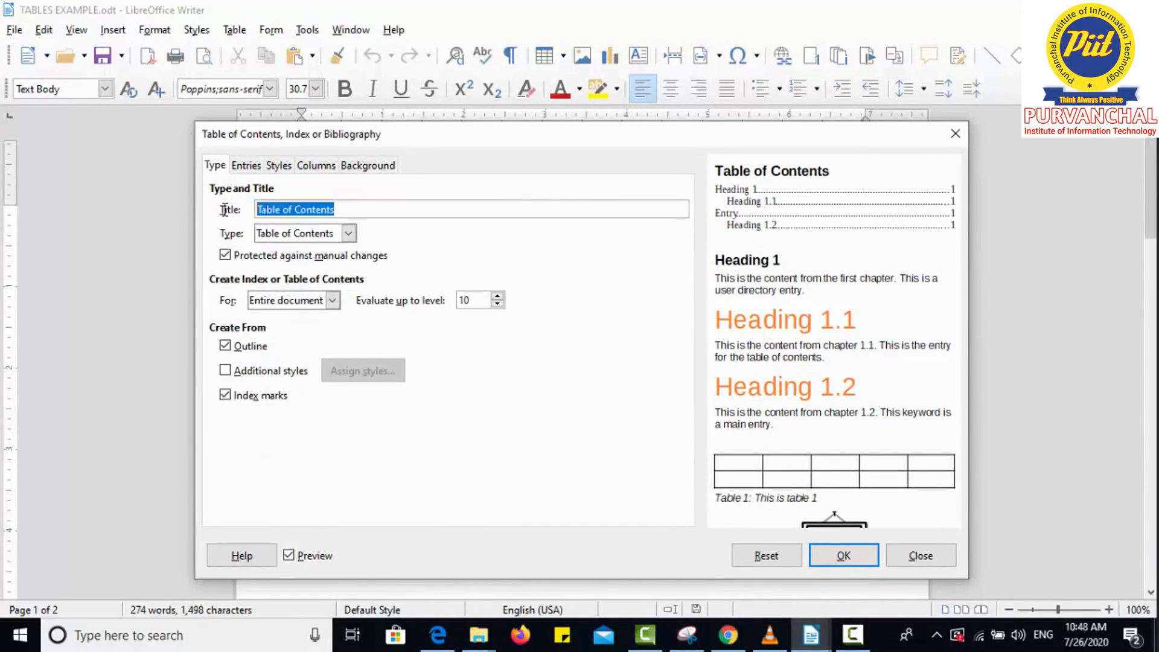
pyautogui.write('MY IMPOR')
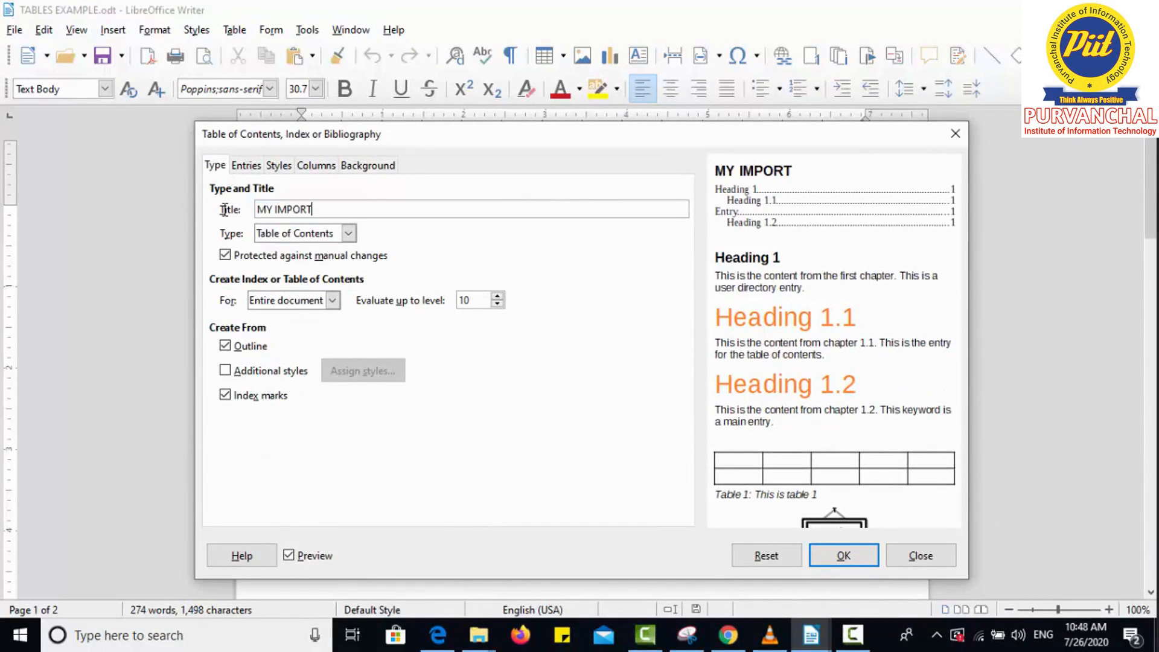
pyautogui.write('T')
pyautogui.press('BackSpace')
pyautogui.press('BackSpace')
pyautogui.write('RTANT CHAPTERS')
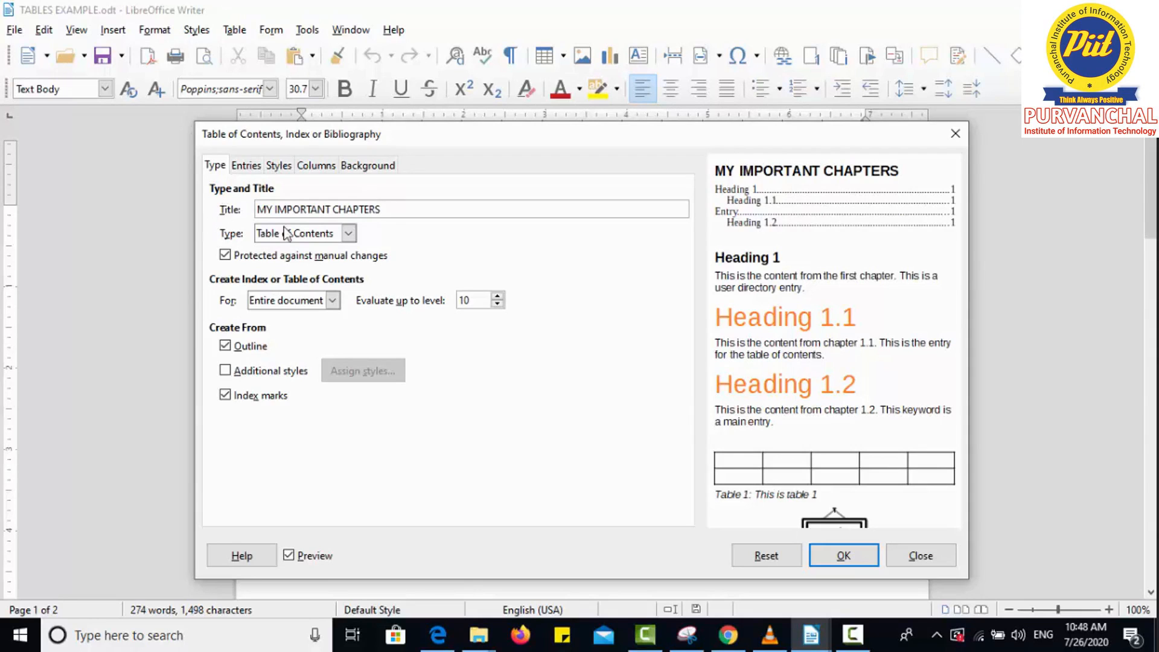
# - Keep the type as Table of Contents and insert the table above the "Features" heading
pyautogui.click(350, 233)
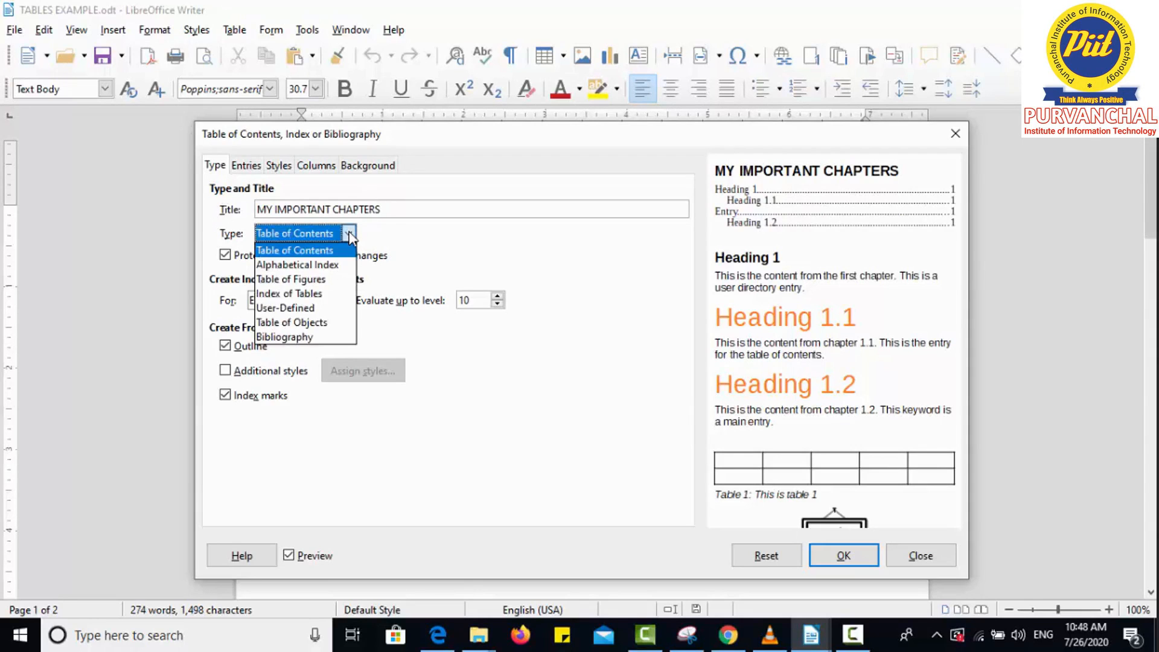
pyautogui.click(408, 267)
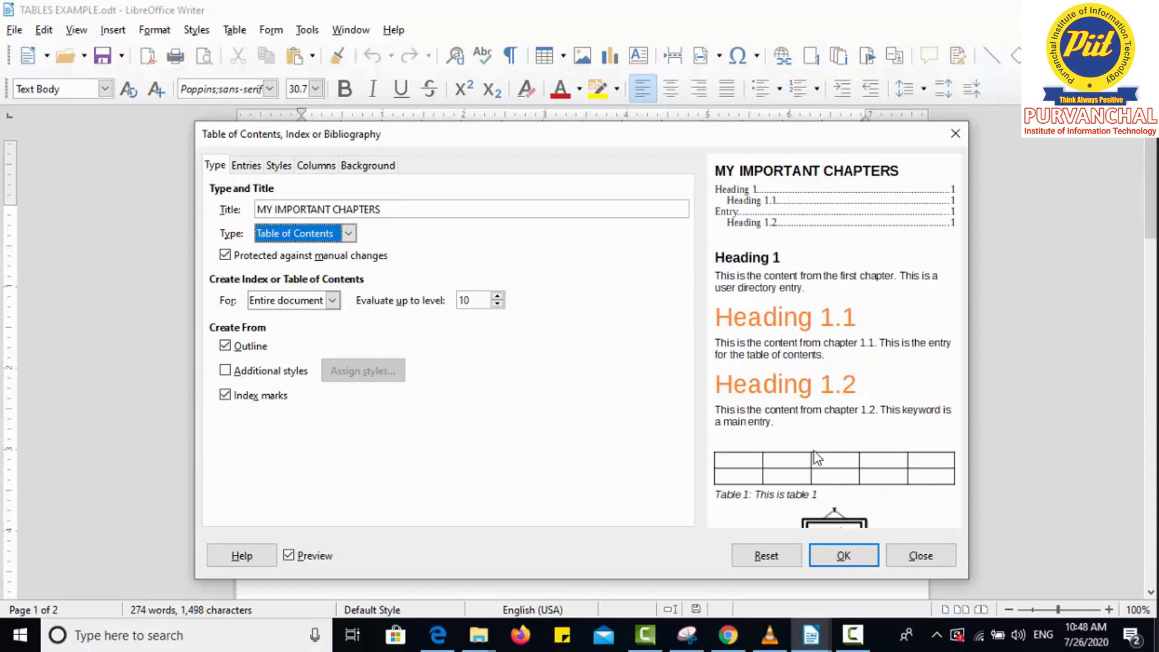
pyautogui.click(822, 557)
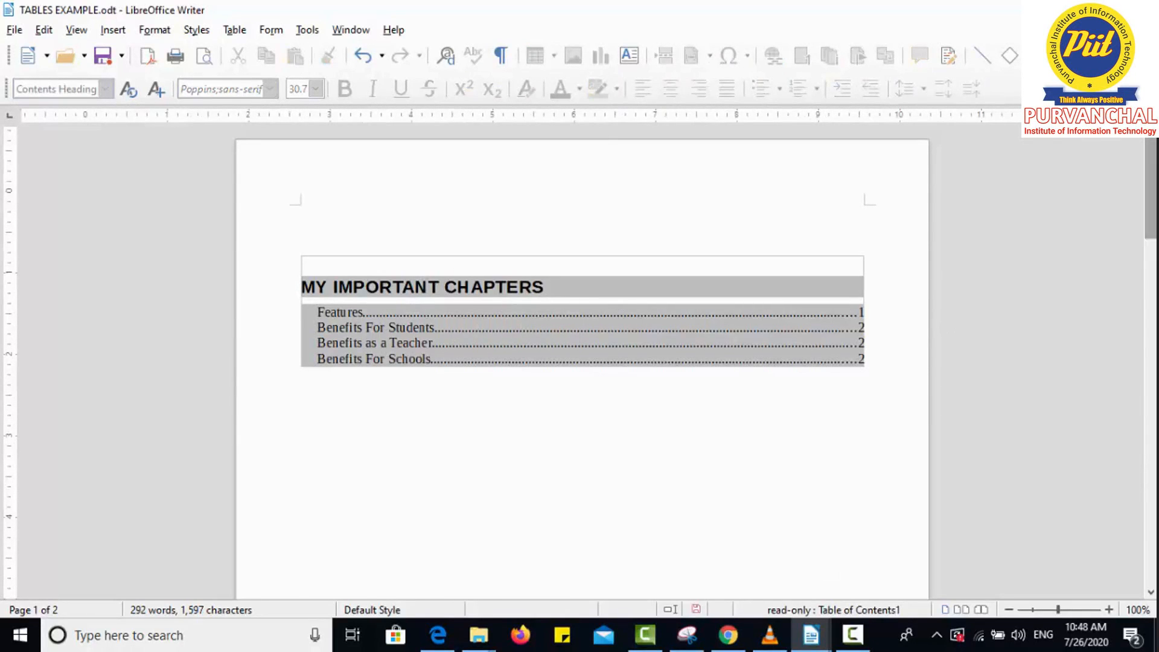
pyautogui.scroll(-3, 664, 272)
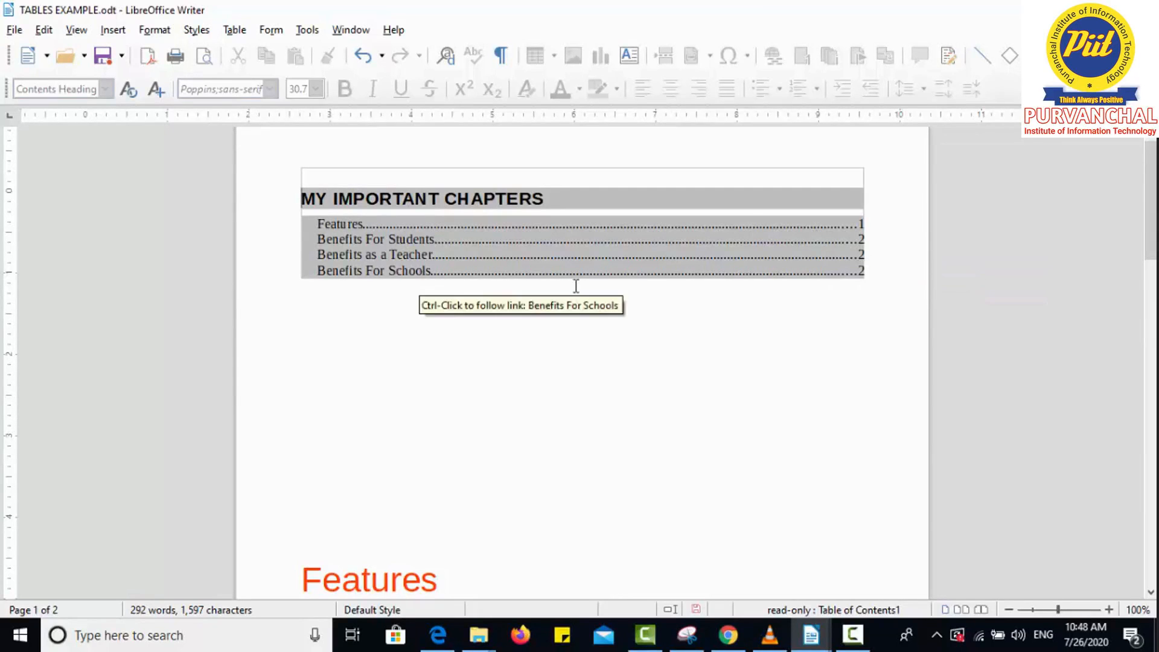
pyautogui.moveTo(1151, 199)
pyautogui.mouseDown()
pyautogui.moveTo(1151, 516)
pyautogui.moveTo(1150, 193)
pyautogui.mouseUp()
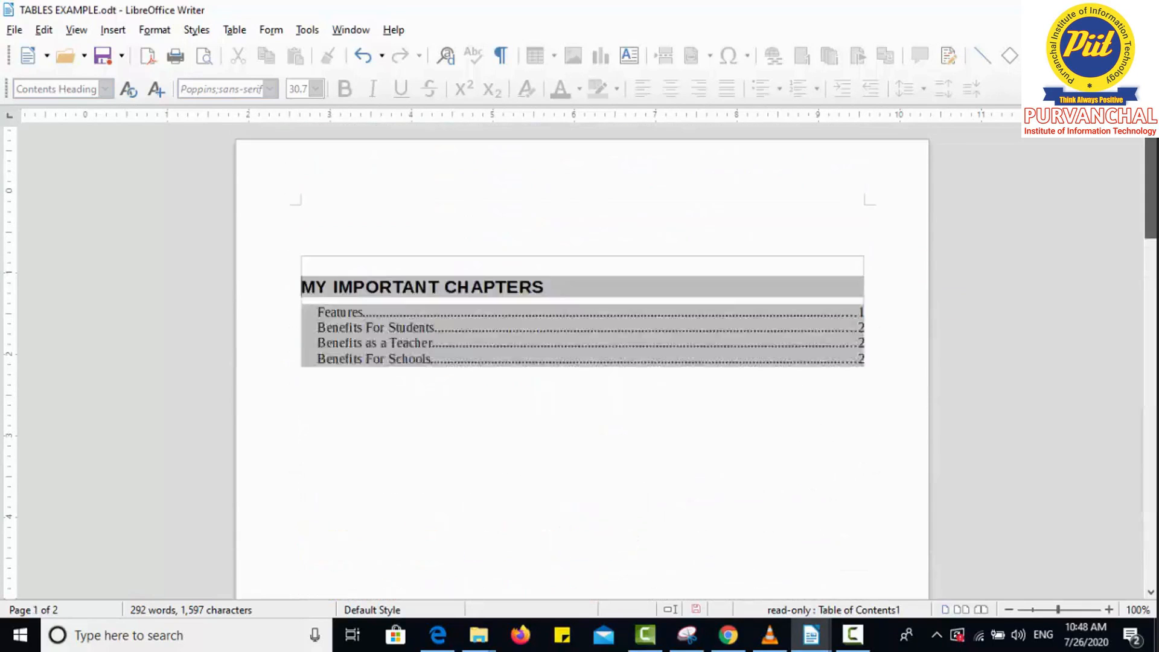
# - Follow the "Benefits For Schools" and "Benefits For Students" links in the table of contents and look over the "Features" section
pyautogui.keyDown('ctrl'); pyautogui.click(358, 356); pyautogui.keyUp('ctrl')
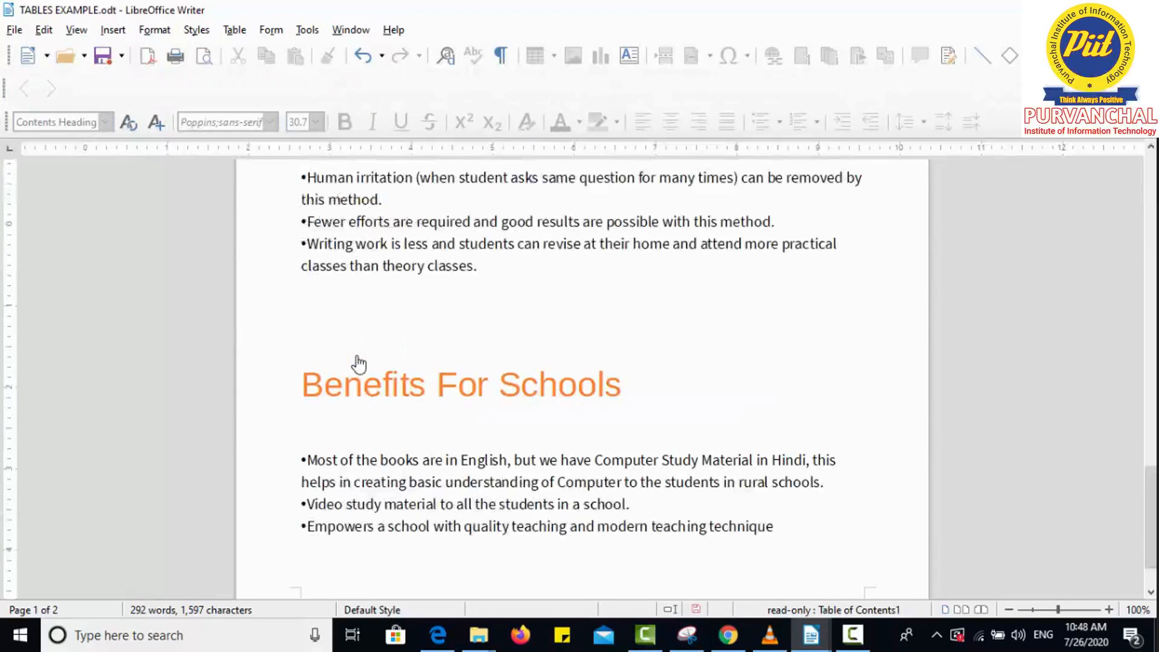
pyautogui.moveTo(1151, 513); pyautogui.dragTo(1150, 191)
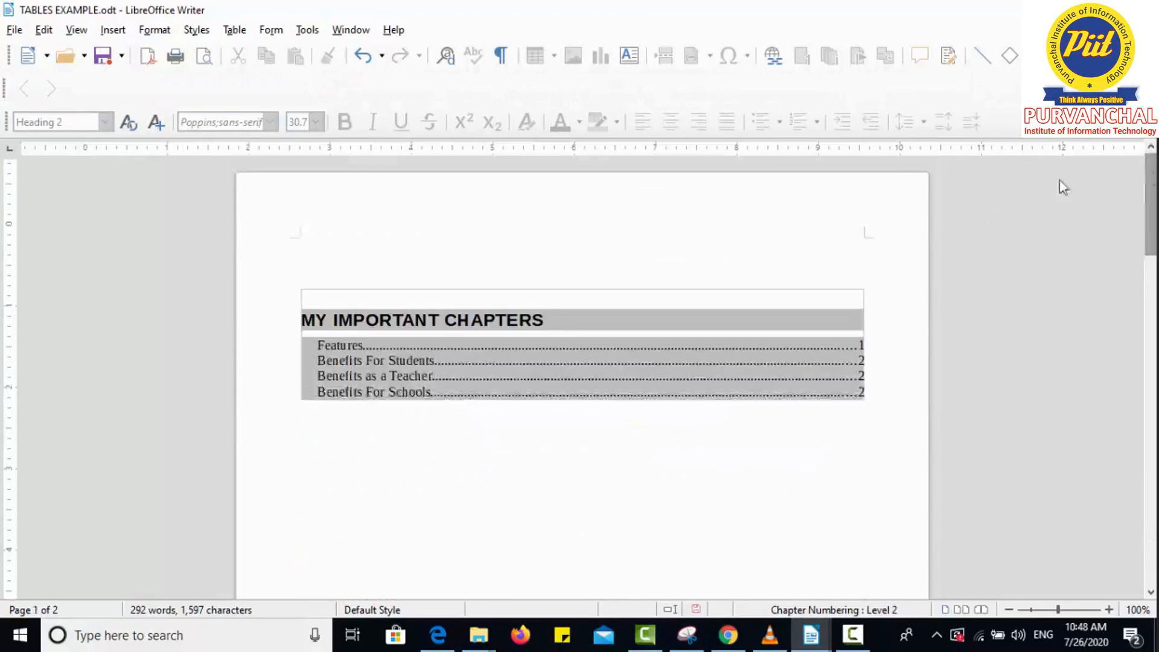
pyautogui.keyDown('ctrl'); pyautogui.click(362, 364); pyautogui.keyUp('ctrl')
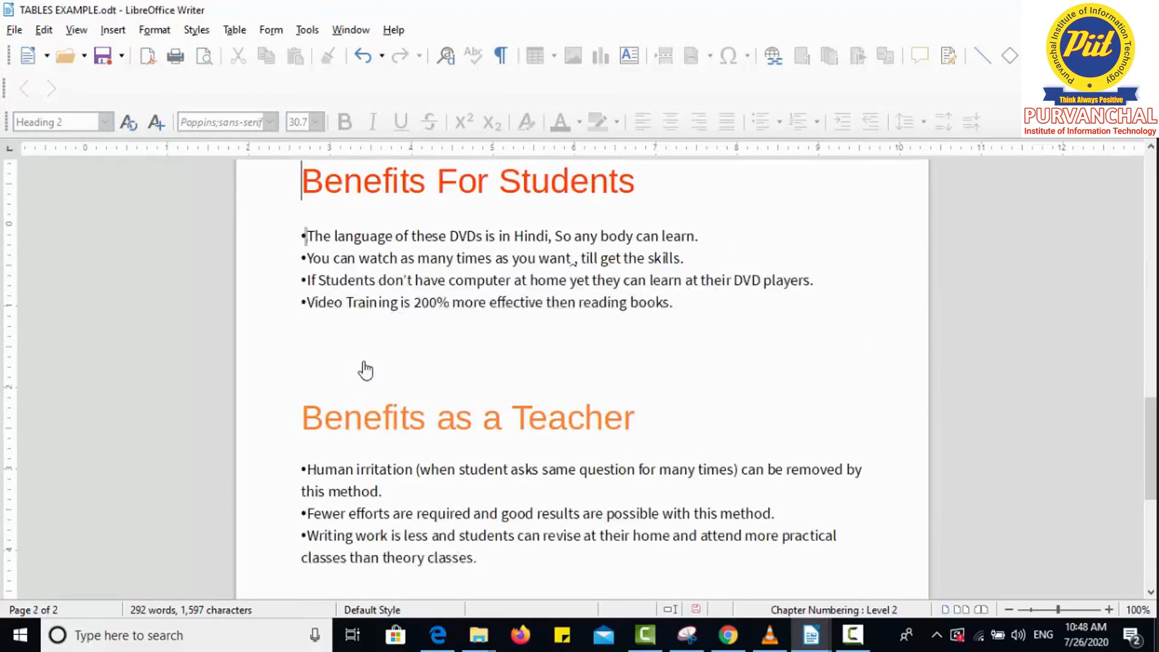
pyautogui.scroll(15, 629, 453)
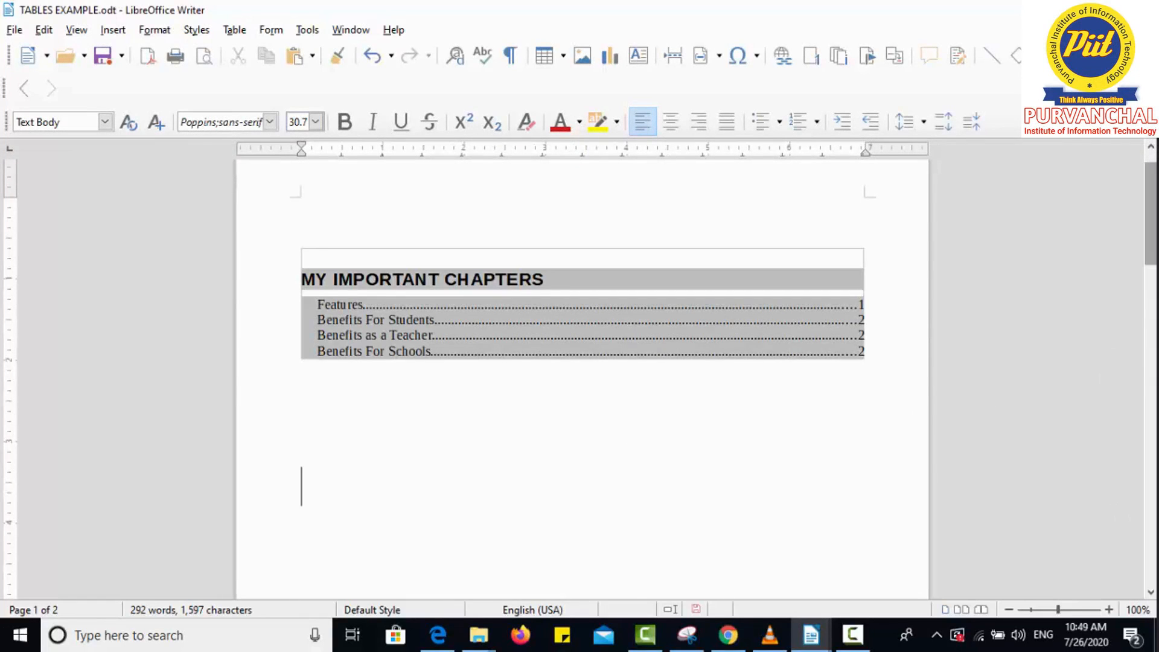
pyautogui.moveTo(1149, 260); pyautogui.dragTo(1147, 326)
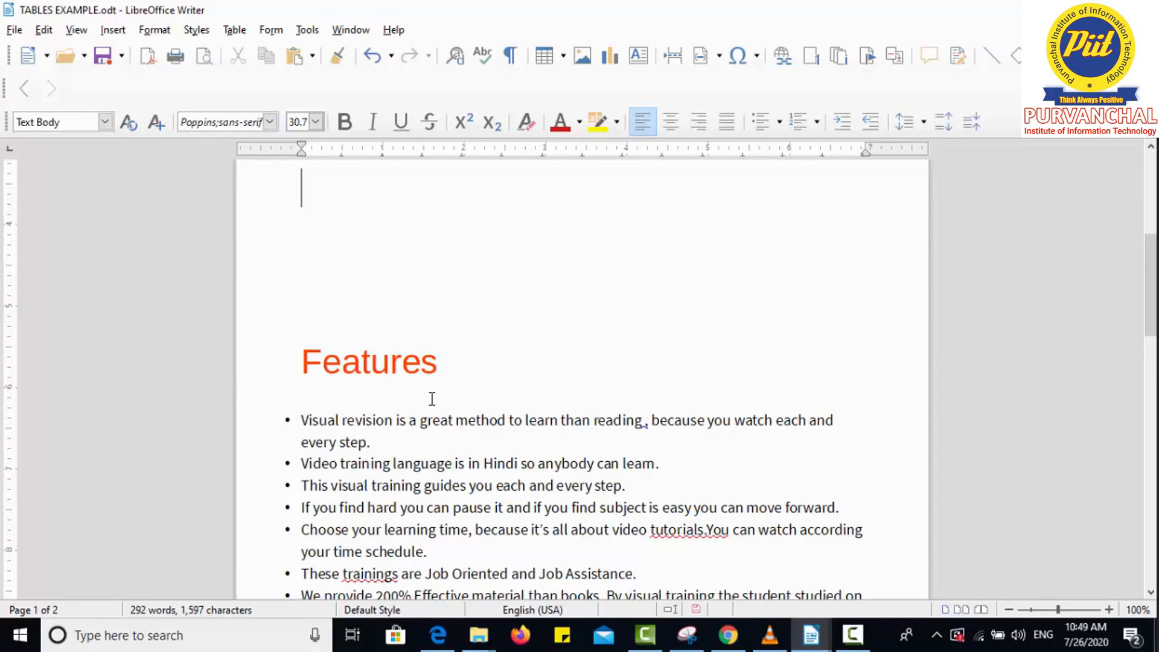
pyautogui.scroll(5, 432, 399)
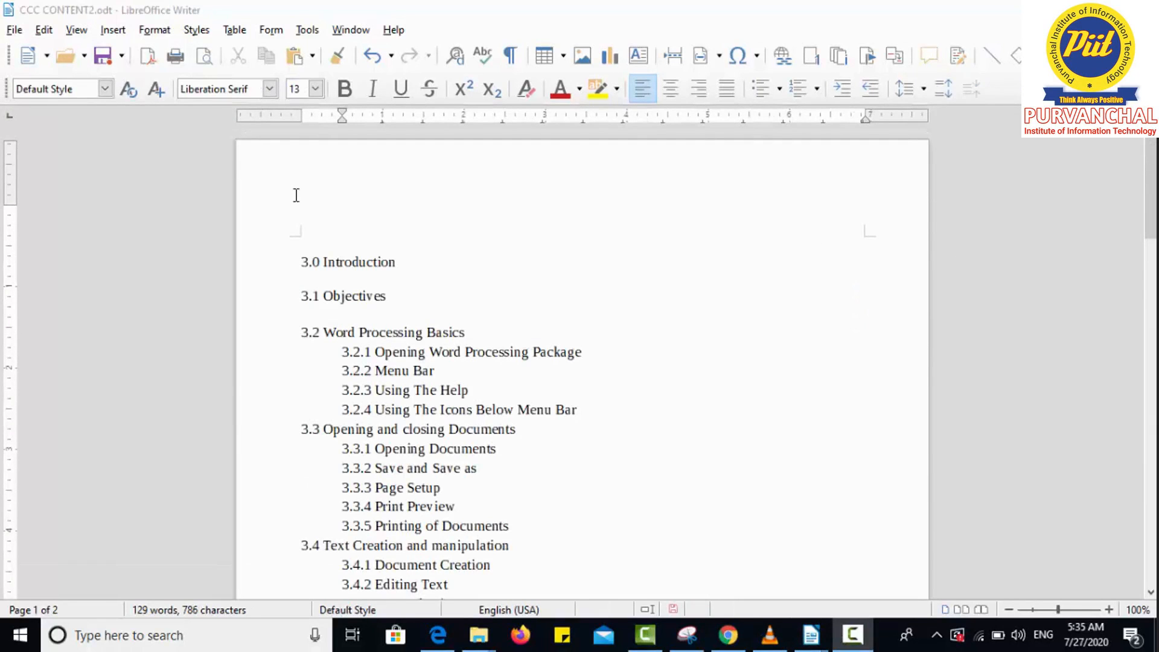
# - Look at the header and footer insertion options for the CCC CONTENT2 document without applying any
pyautogui.click(112, 29)
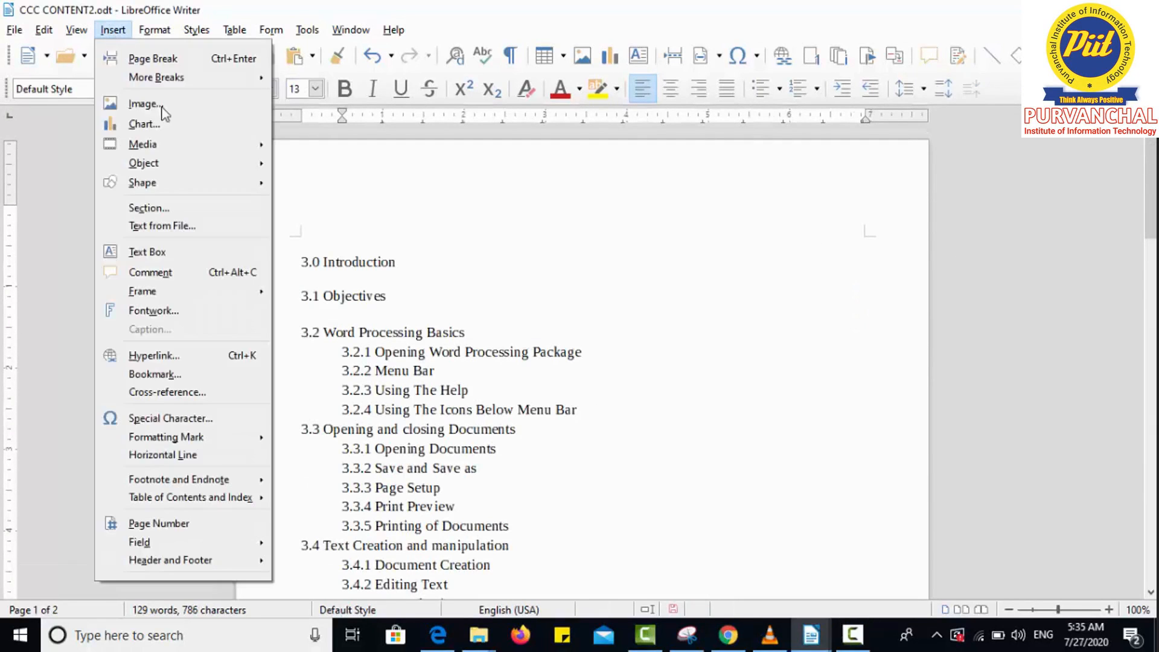
pyautogui.moveTo(189, 556)
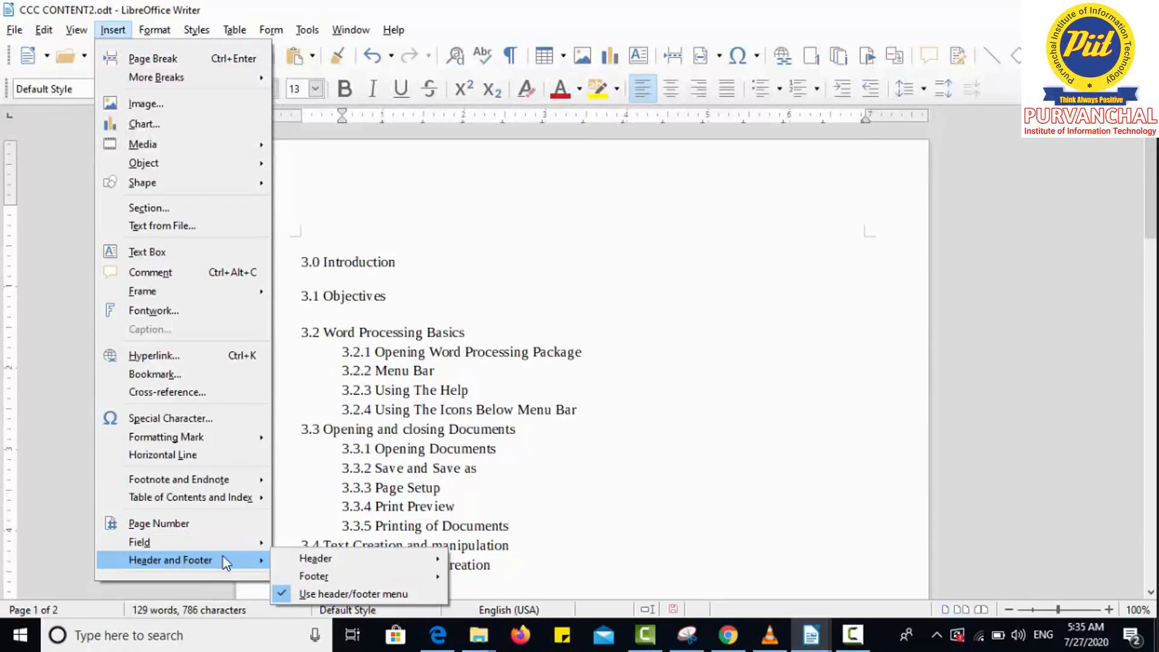
pyautogui.click(584, 446)
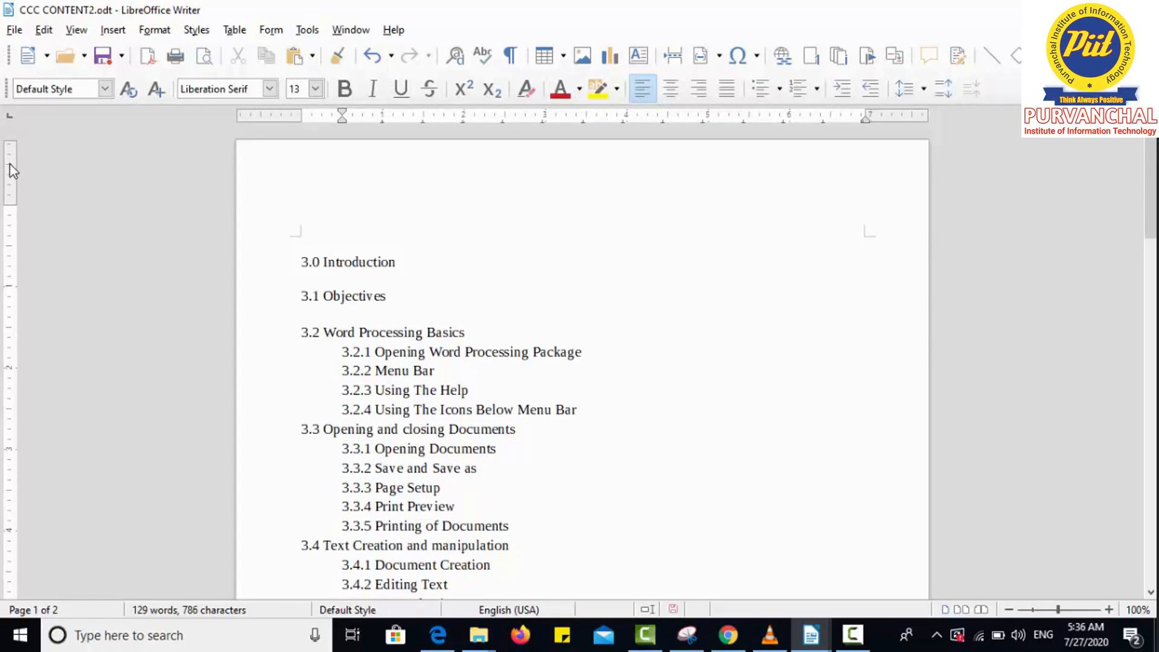
# - Place the cursor in the first page's header area and check the header area on the second page
pyautogui.click(304, 248)
pyautogui.click(338, 179)
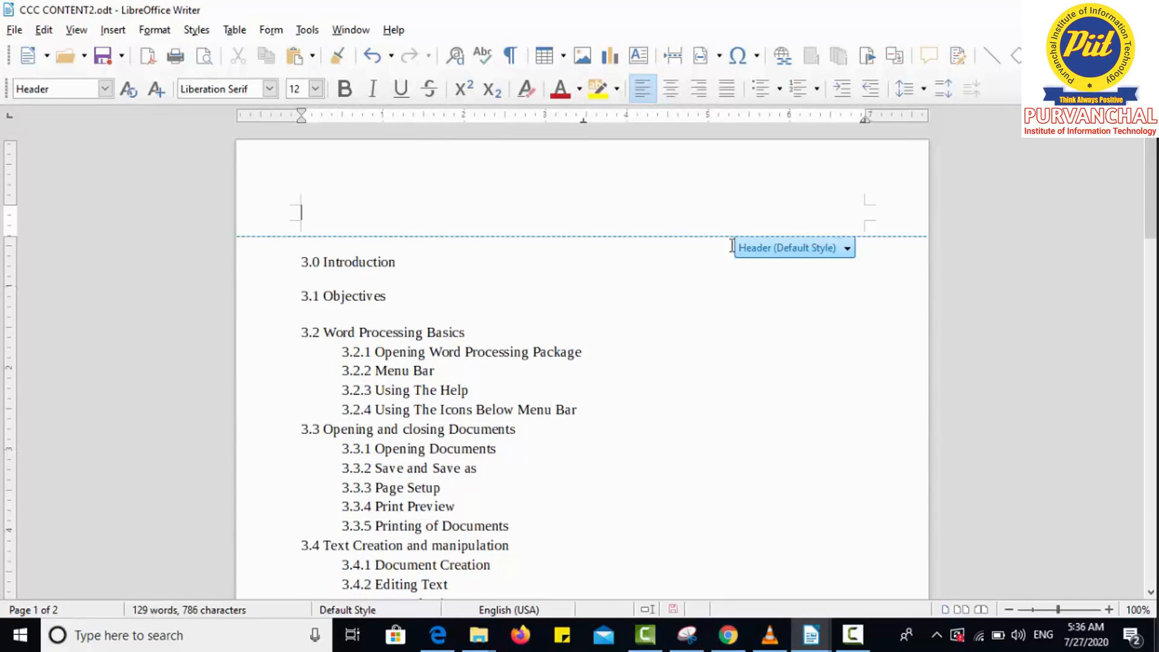
pyautogui.moveTo(1153, 171); pyautogui.dragTo(1137, 343)
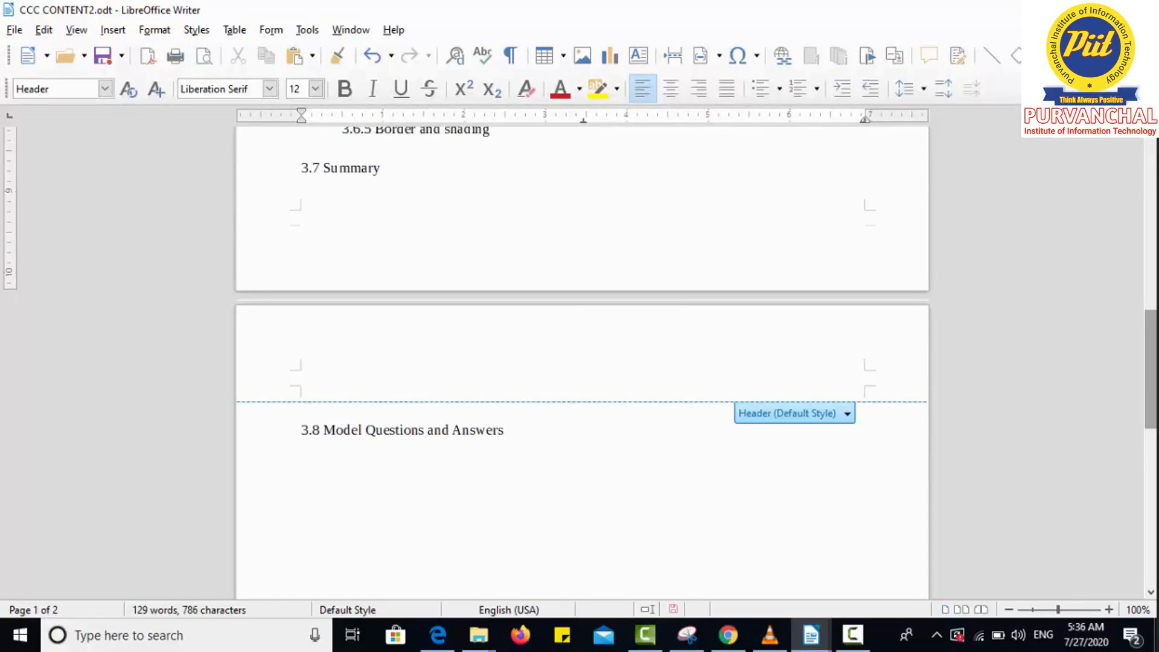
# - Extend the document onto a third page by adding blank lines below "3.8 Model Questions and Answers"
pyautogui.scroll(-3, 700, 427)
pyautogui.click(701, 427)
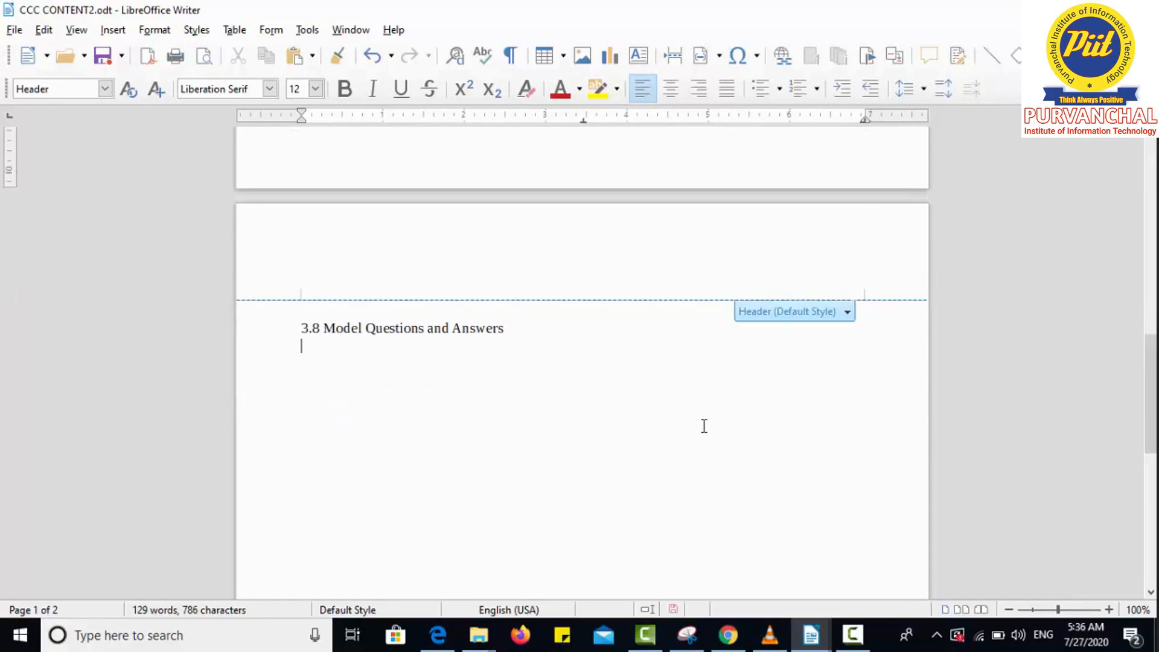
pyautogui.press('Return')
pyautogui.press('Return')
pyautogui.press('Return')
pyautogui.press('Return')
pyautogui.press('Return')
pyautogui.press('Return')
pyautogui.press('Return')
pyautogui.press('Return')
pyautogui.press('Return')
pyautogui.press('Return')
pyautogui.press('Return')
pyautogui.press('Return')
pyautogui.press('Return')
pyautogui.press('Return')
pyautogui.press('Return')
pyautogui.press('Return')
pyautogui.press('Return')
pyautogui.press('Return')
pyautogui.press('Return')
pyautogui.press('Return')
pyautogui.press('Return')
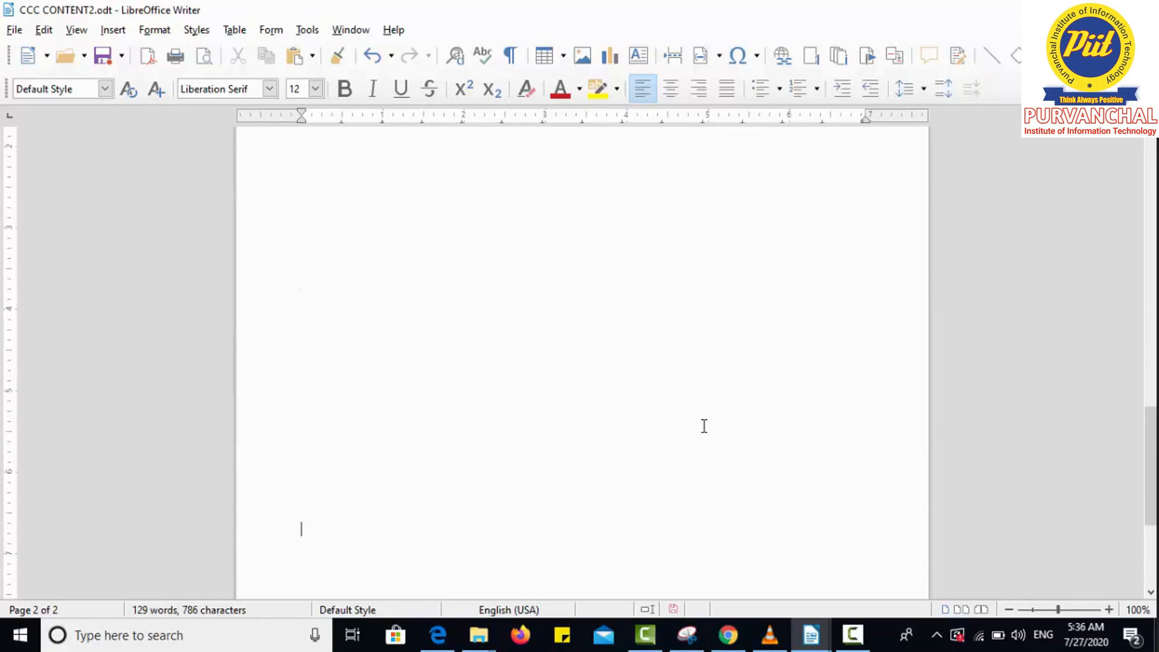
# - Place the cursor in the third page's header area and check the header areas of the first two pages
pyautogui.click(456, 269)
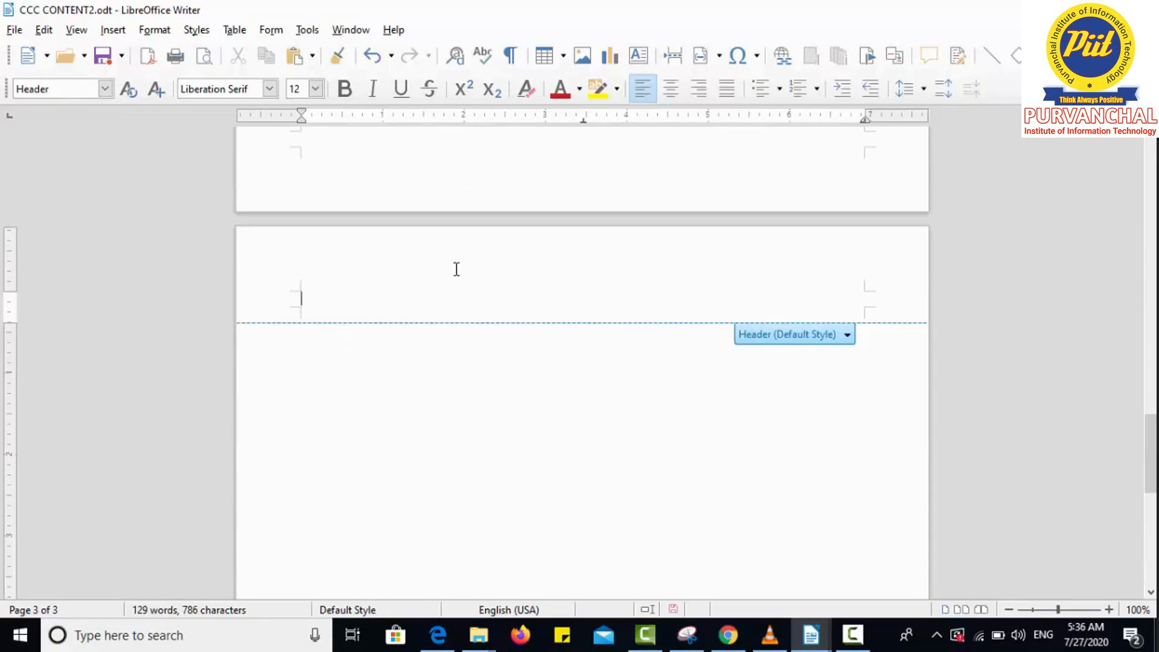
pyautogui.moveTo(1150, 454); pyautogui.dragTo(1150, 168)
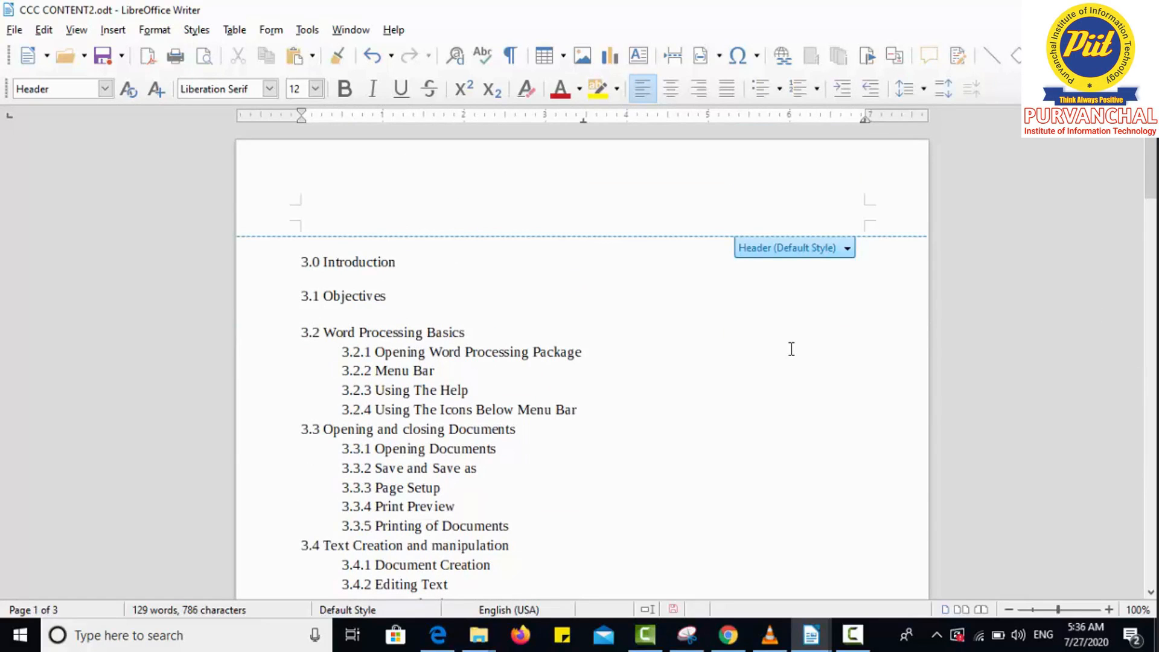
pyautogui.moveTo(1152, 198); pyautogui.dragTo(1142, 288)
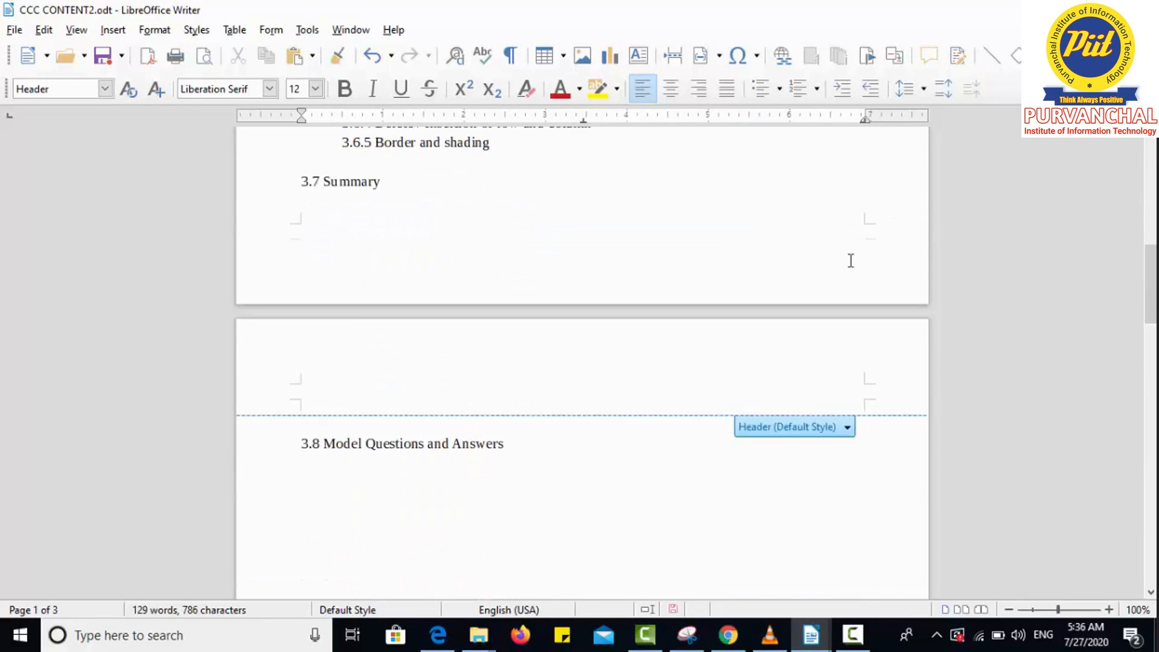
# - Examine the first page's footer area below "3.7 Summary", then return to that page's header area
pyautogui.click(410, 240)
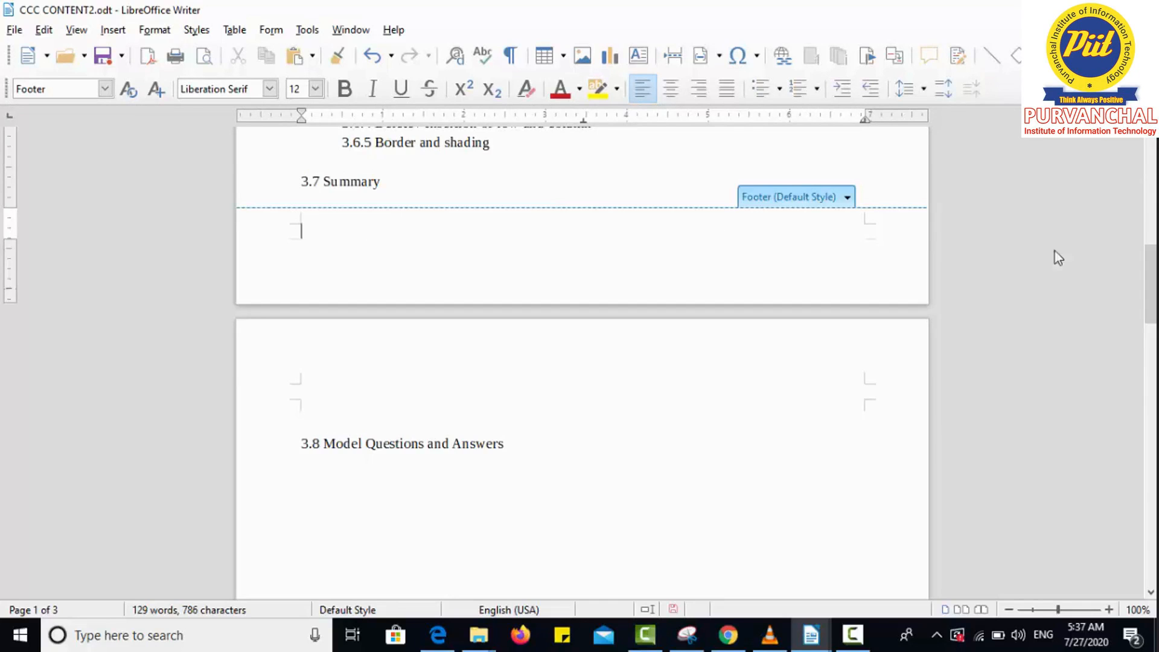
pyautogui.moveTo(1152, 284); pyautogui.dragTo(1141, 138)
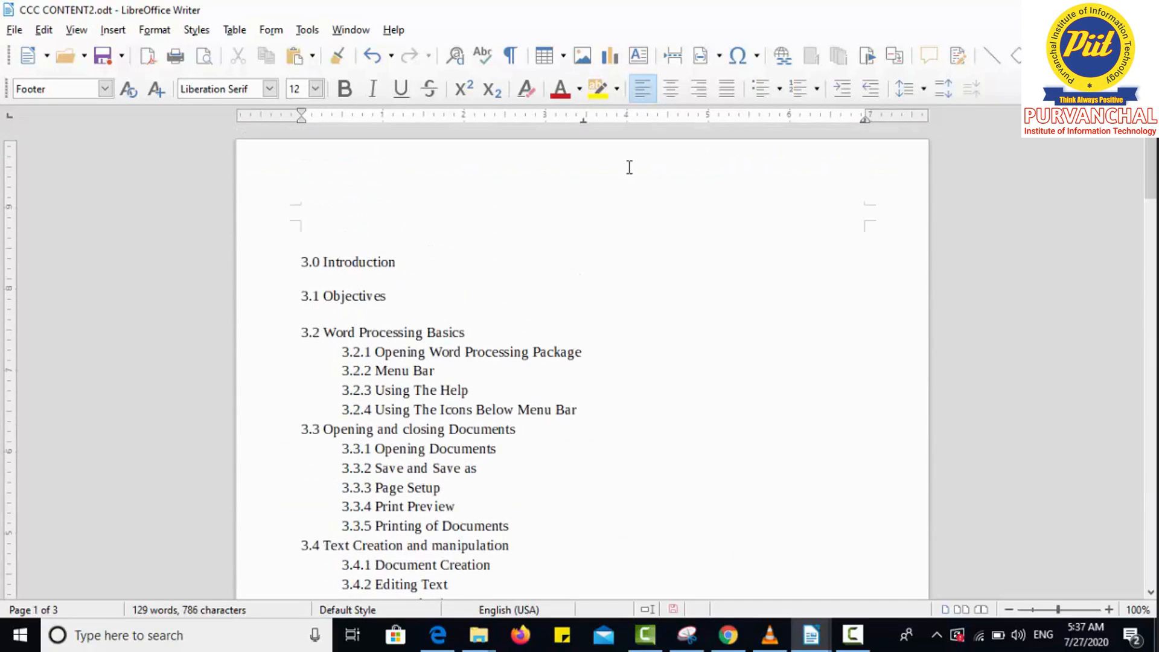
pyautogui.click(425, 181)
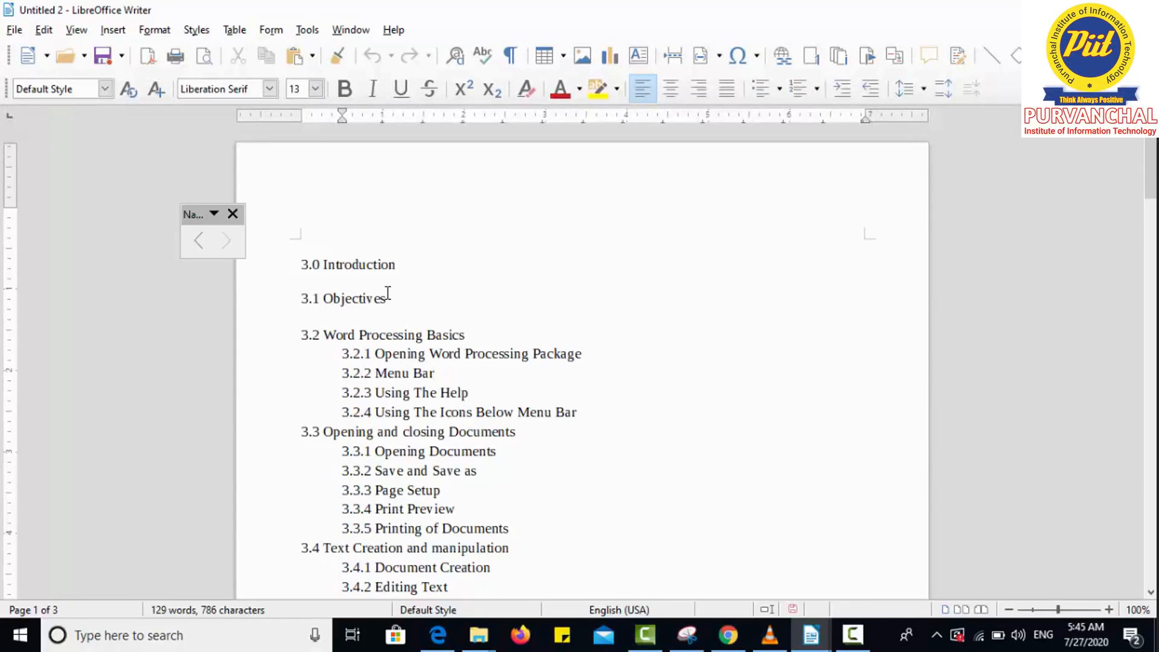
# - Check that the Default Style is enabled for both the header and the footer of the Untitled 2 document
pyautogui.click(112, 29)
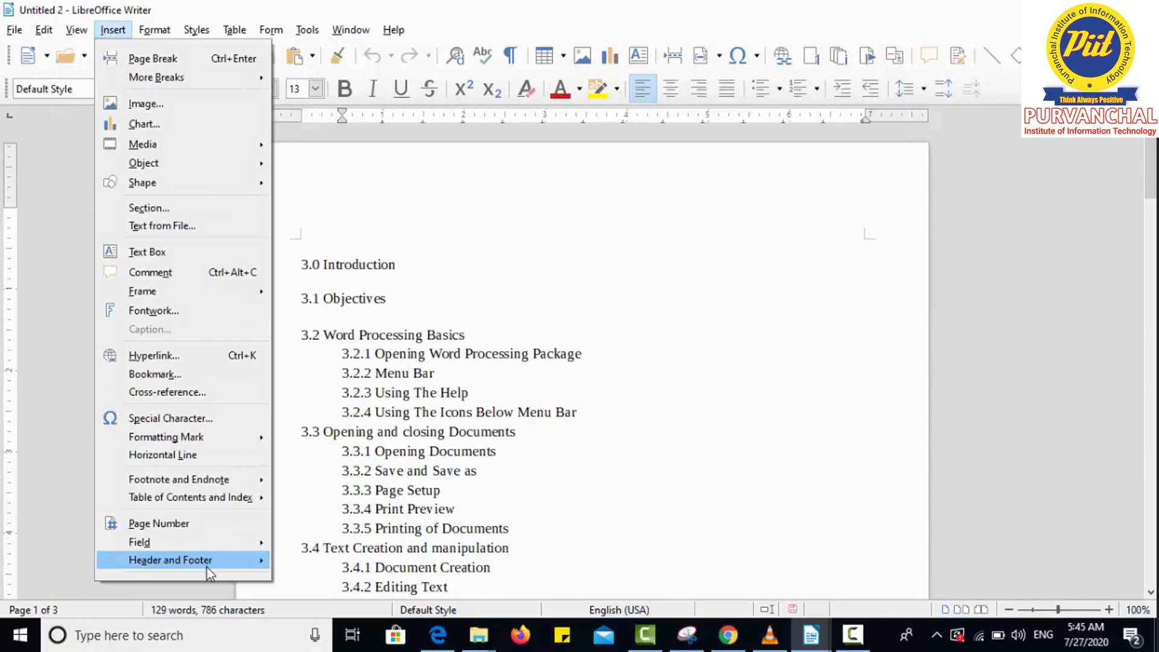
pyautogui.moveTo(207, 565)
pyautogui.moveTo(320, 562)
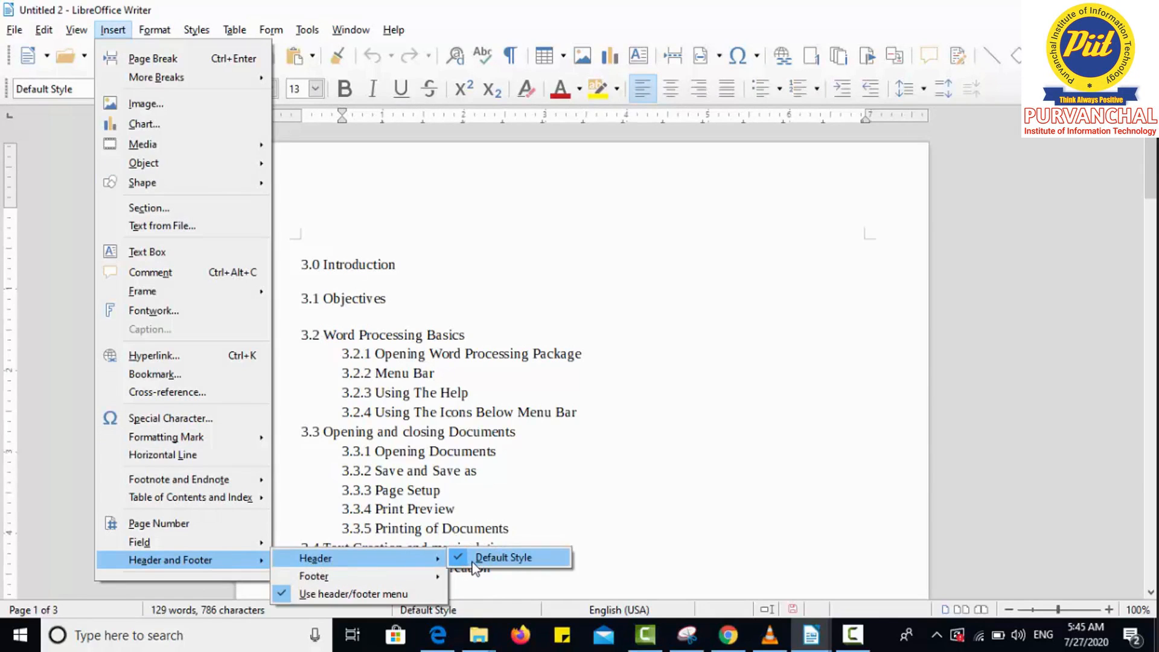
pyautogui.moveTo(379, 571)
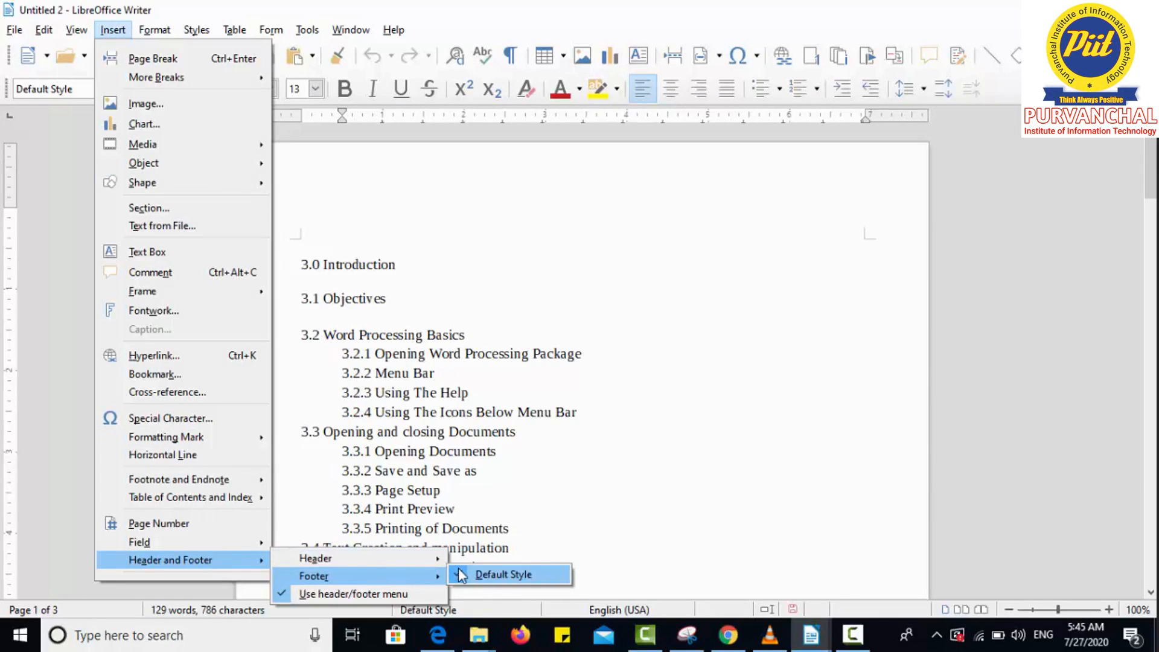
pyautogui.click(734, 321)
# - Examine the border, area and transparency settings of the first page's header and close them without changes
pyautogui.click(416, 204)
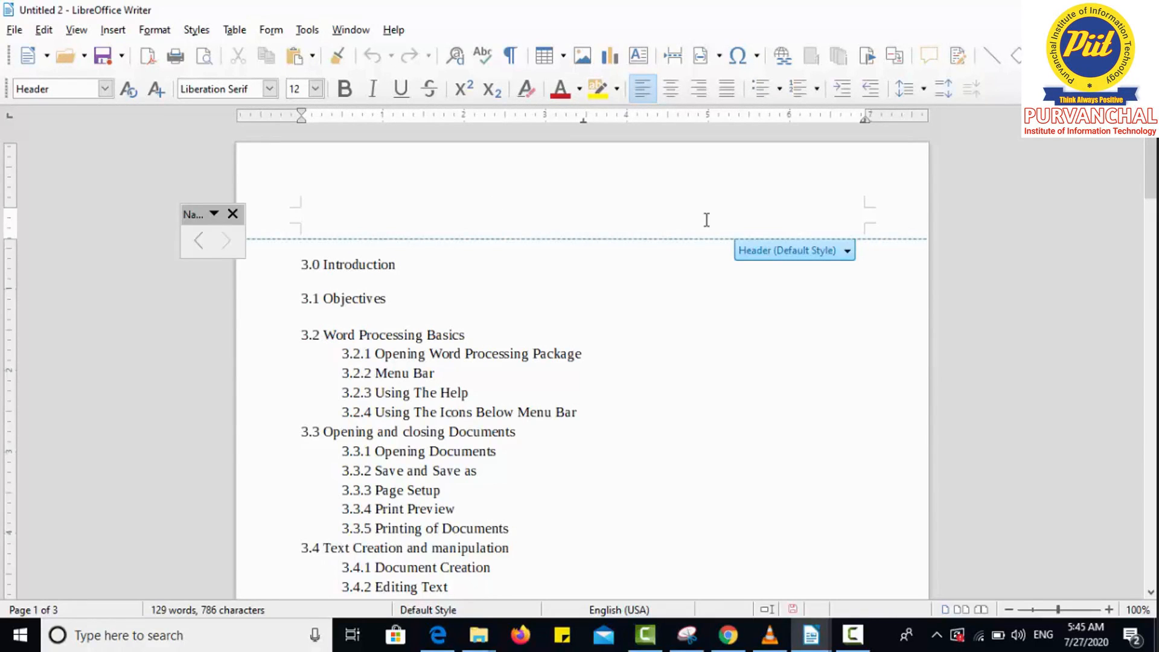
pyautogui.click(847, 250)
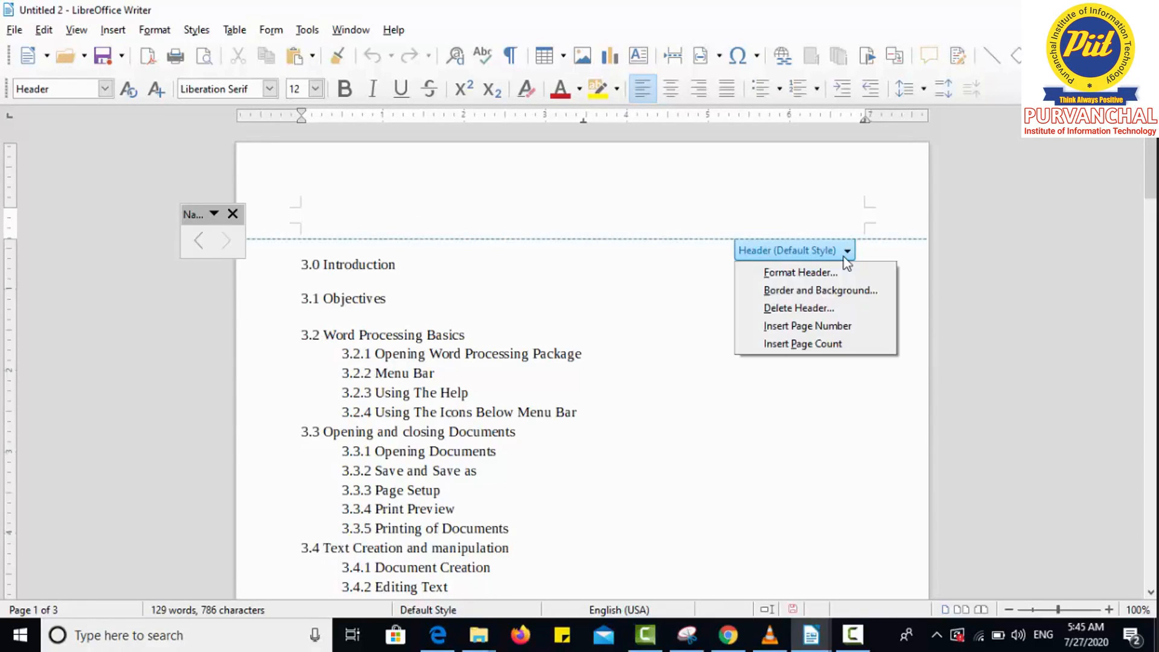
pyautogui.click(829, 291)
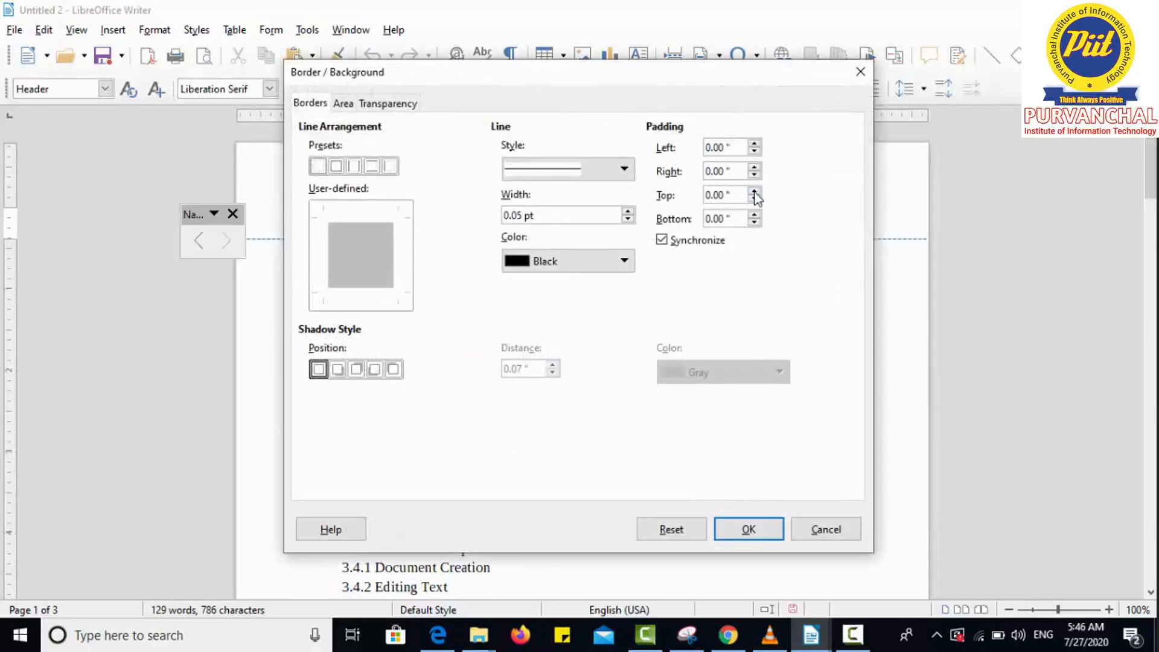
pyautogui.click(344, 104)
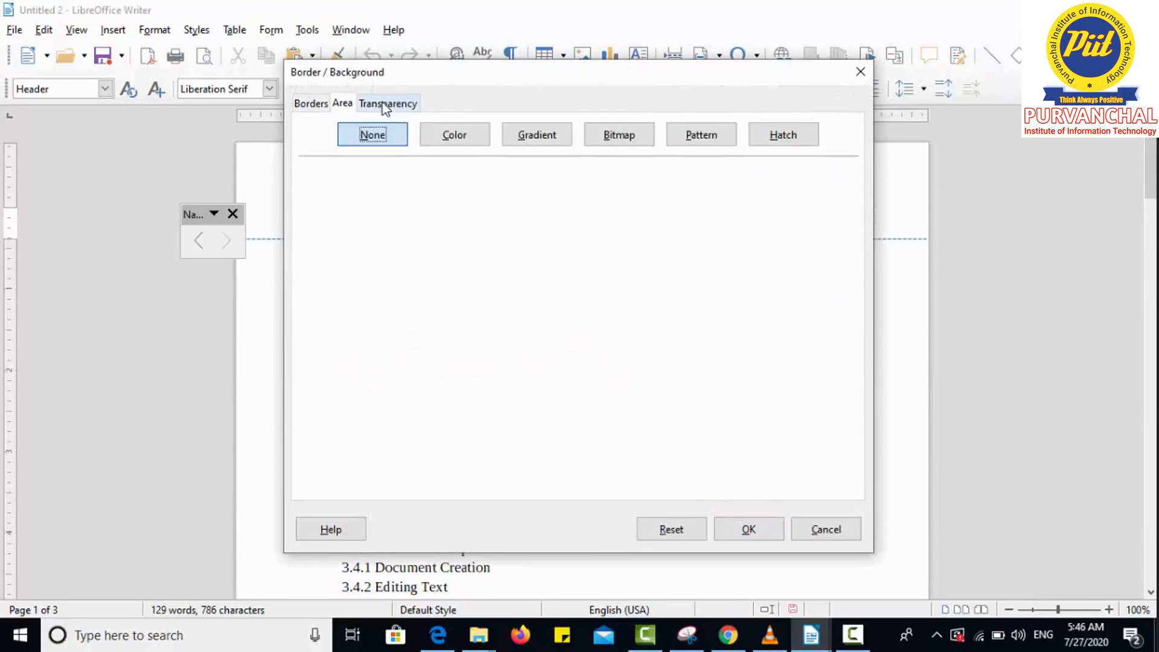
pyautogui.click(384, 103)
pyautogui.click(860, 72)
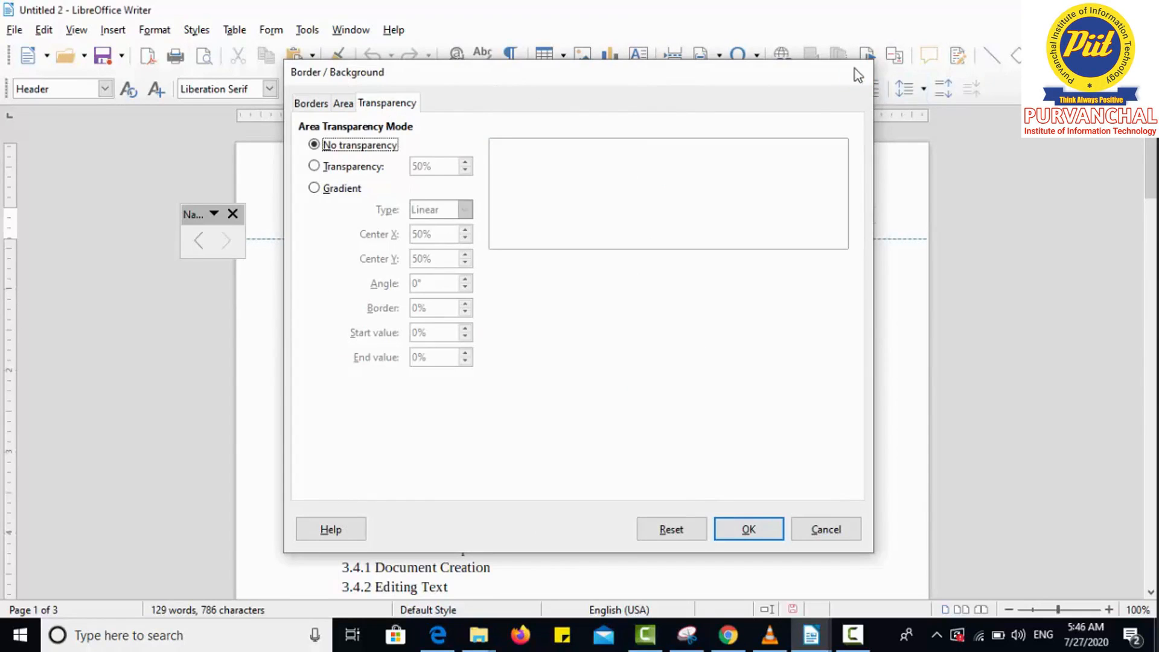
# - Enter the spaced-out labels PAGE NUMBER, PAGE COUNT and THIS IS HEADER on one line in the first page's header
pyautogui.click(847, 250)
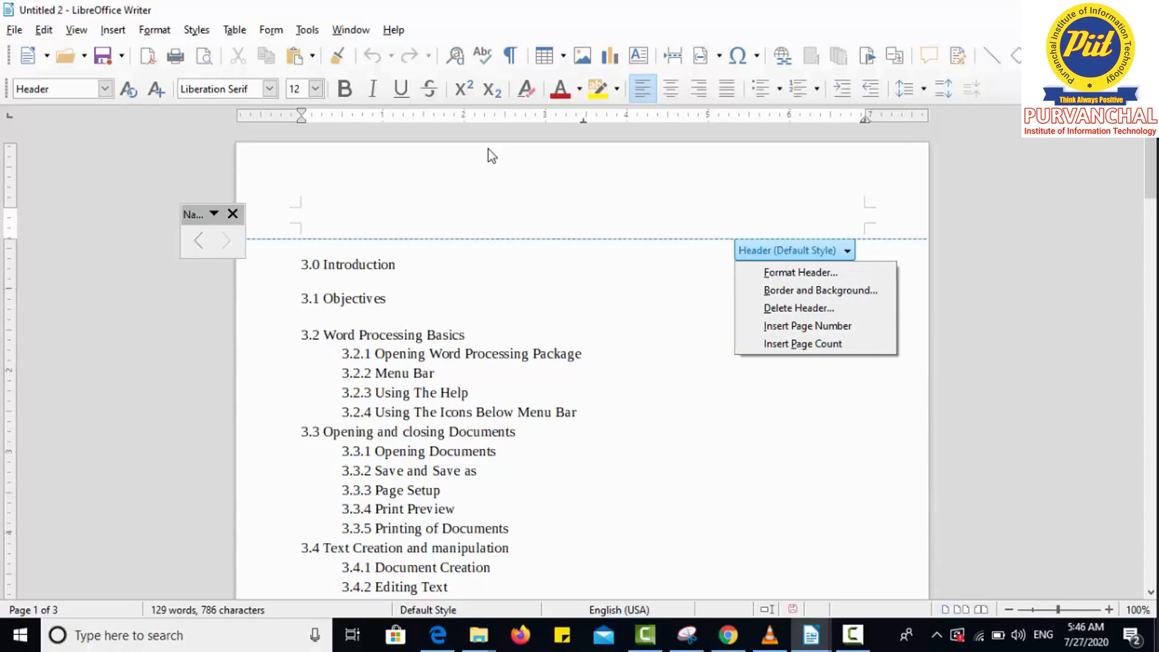
pyautogui.click(362, 216)
pyautogui.write('PAGE ')
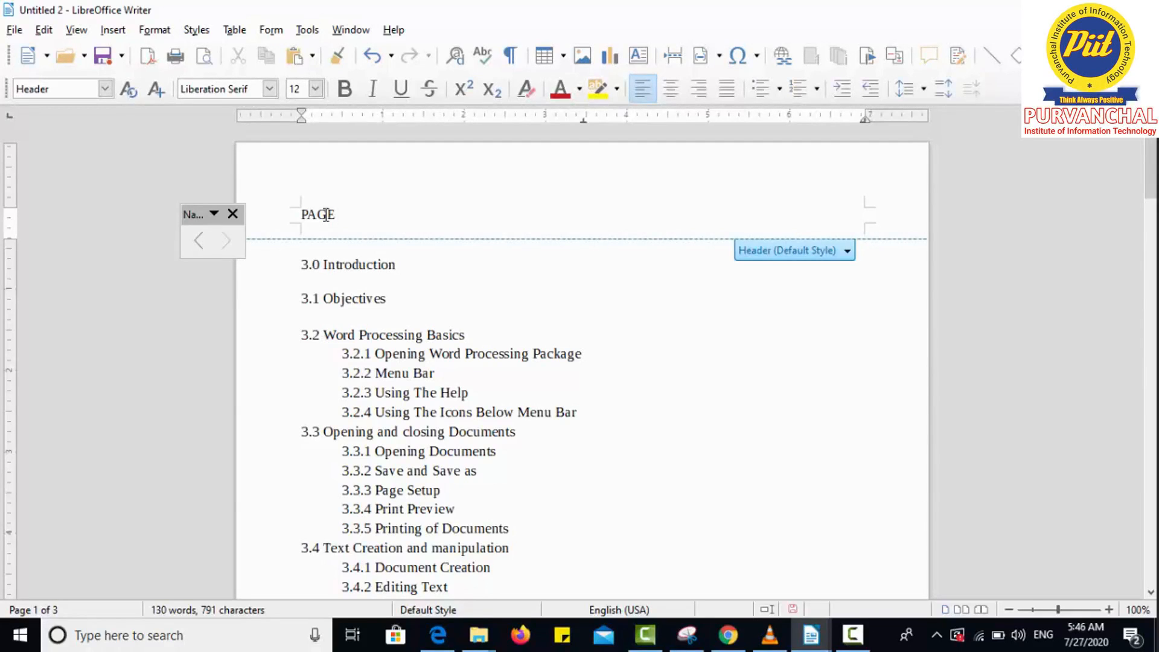
pyautogui.write('NUMBER                              P')
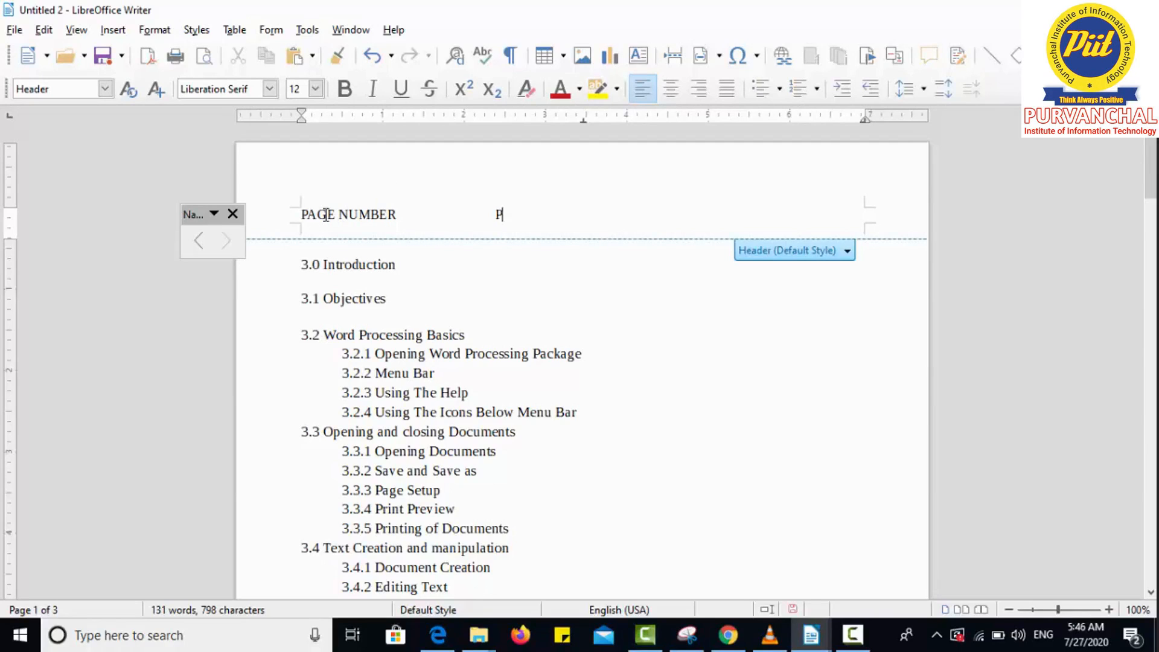
pyautogui.write('AGE COUNT ')
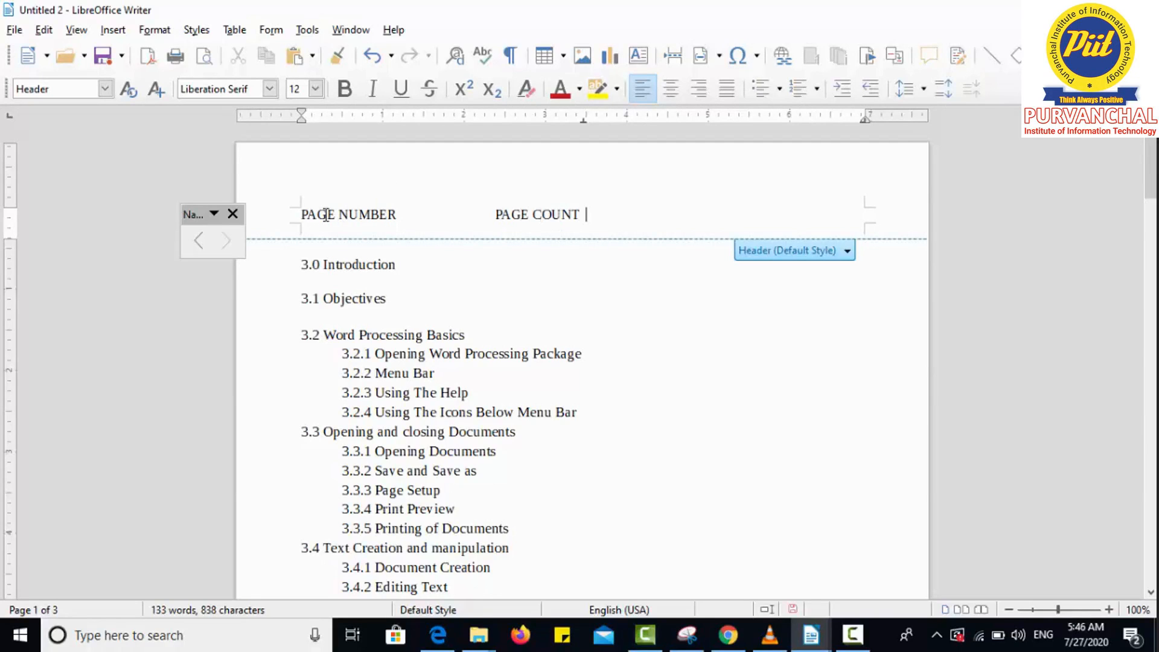
pyautogui.write('              THIS IS HEADER')
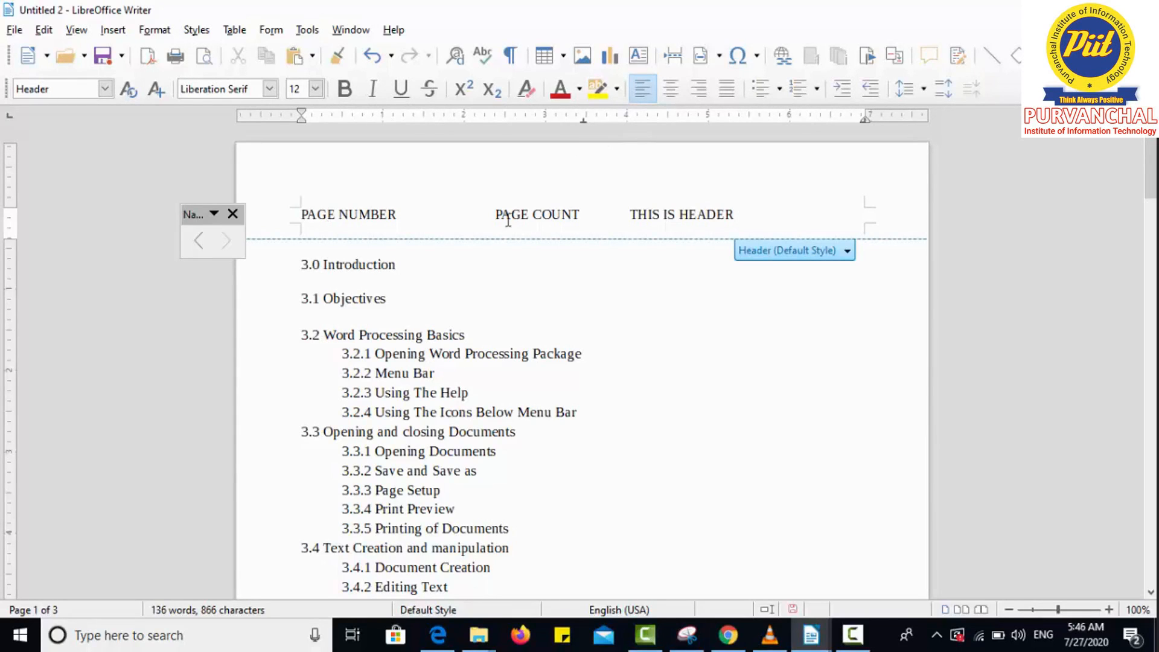
# - Insert a page number field after PAGE NUMBER and a page count field after PAGE COUNT in the header
pyautogui.click(427, 216)
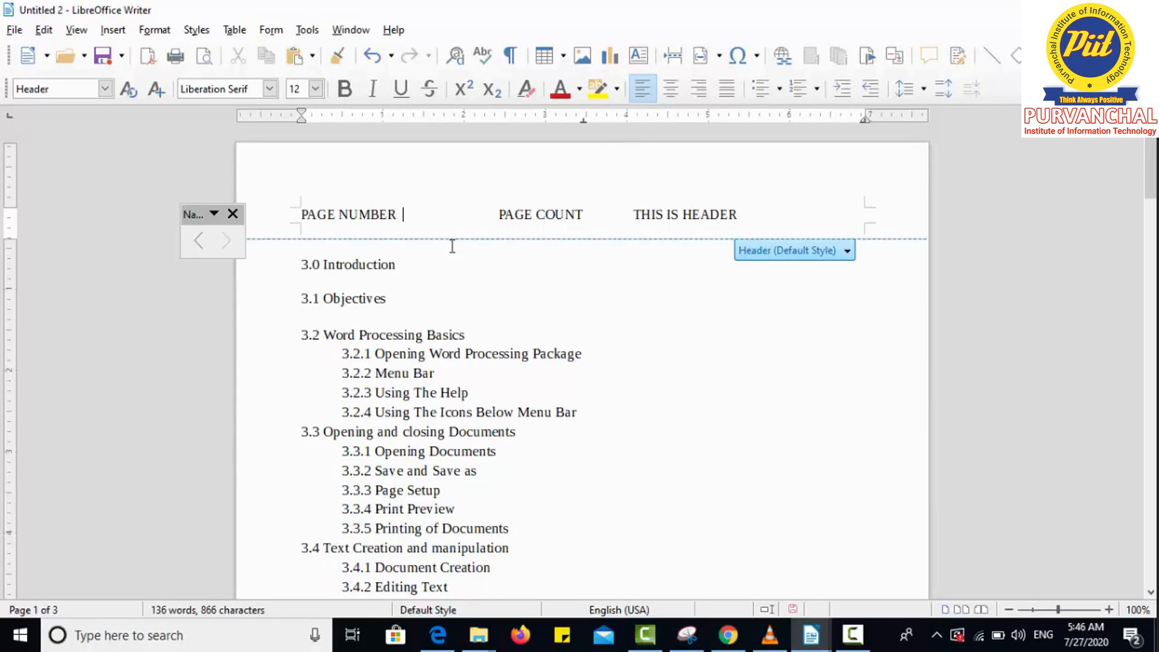
pyautogui.click(849, 252)
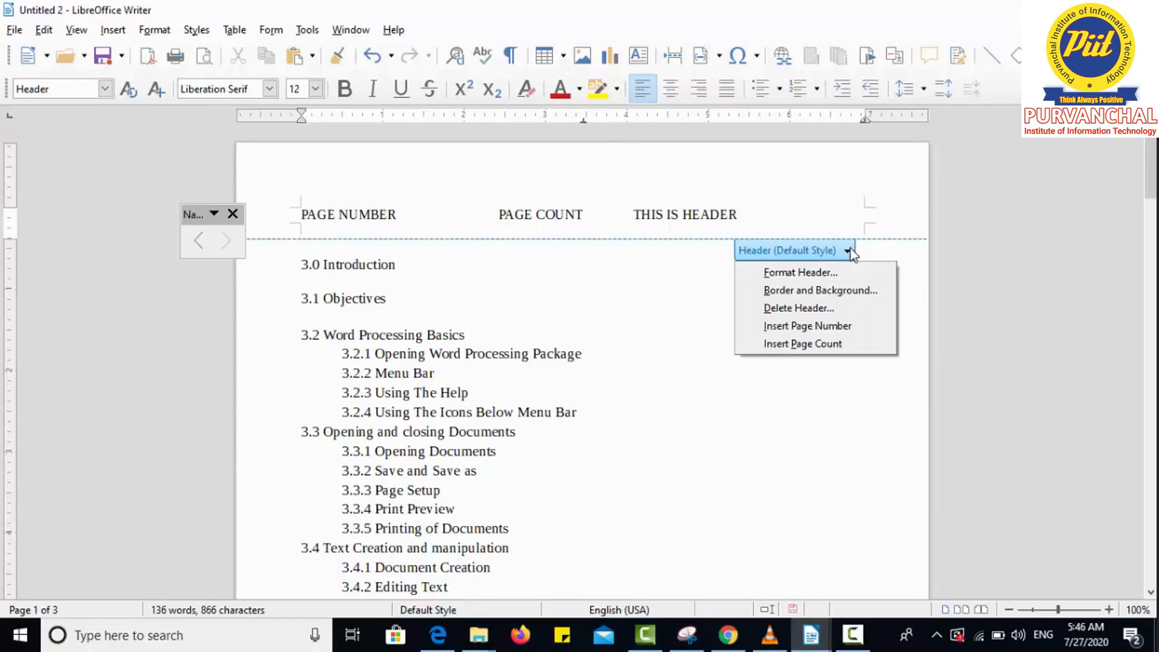
pyautogui.click(827, 327)
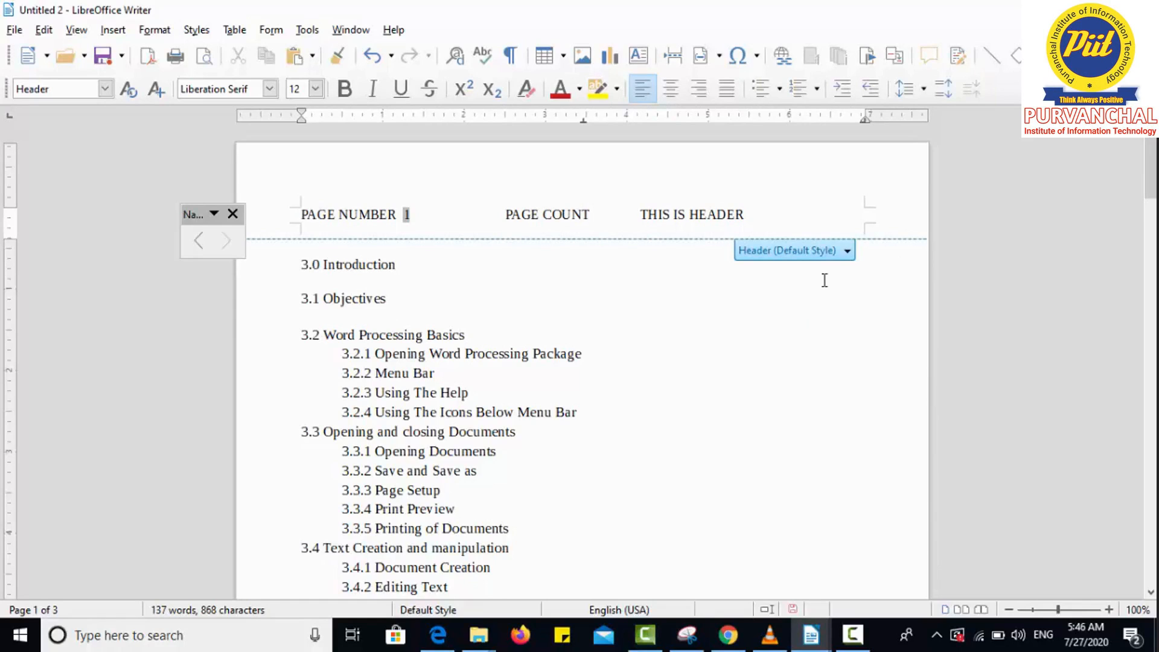
pyautogui.click(847, 256)
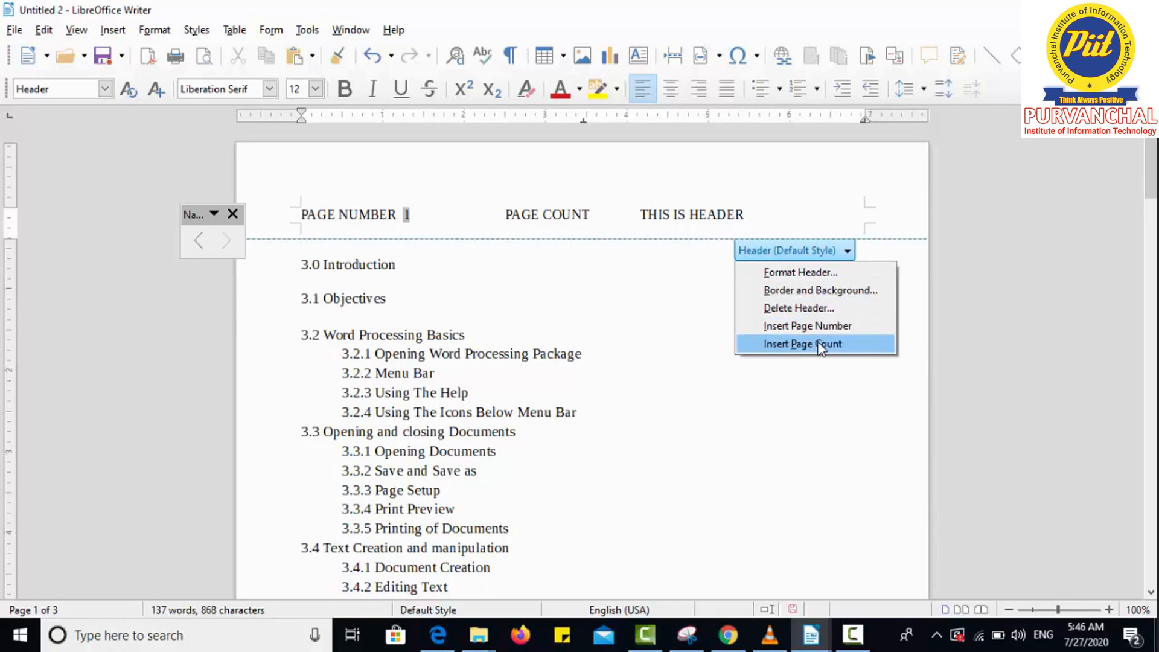
pyautogui.click(819, 344)
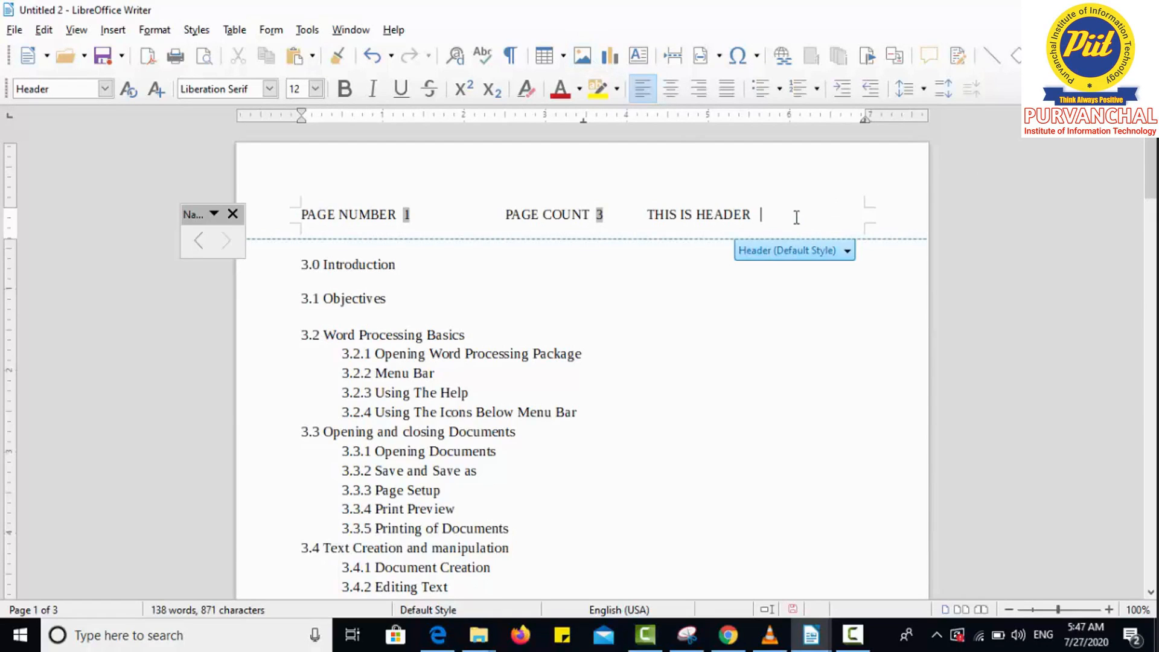
# - Insert the ishtworld image from the Desktop into the header, shrink it to about 0.53 x 0.53 and place it after THIS IS HEADER
pyautogui.click(577, 60)
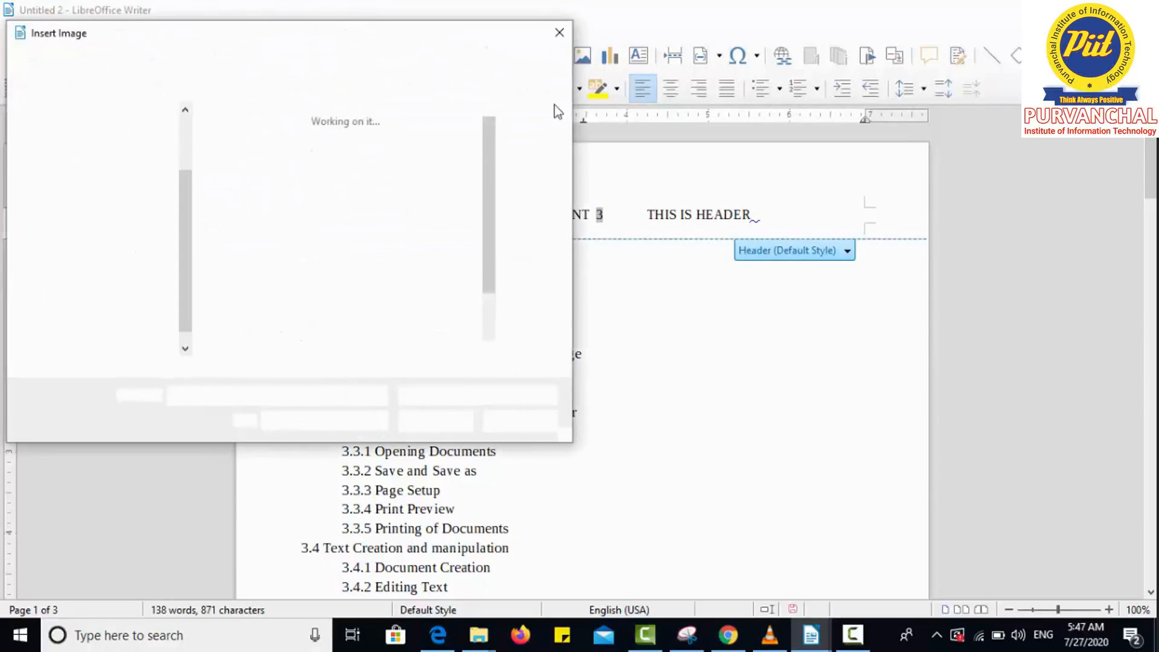
pyautogui.scroll(-2, 490, 173)
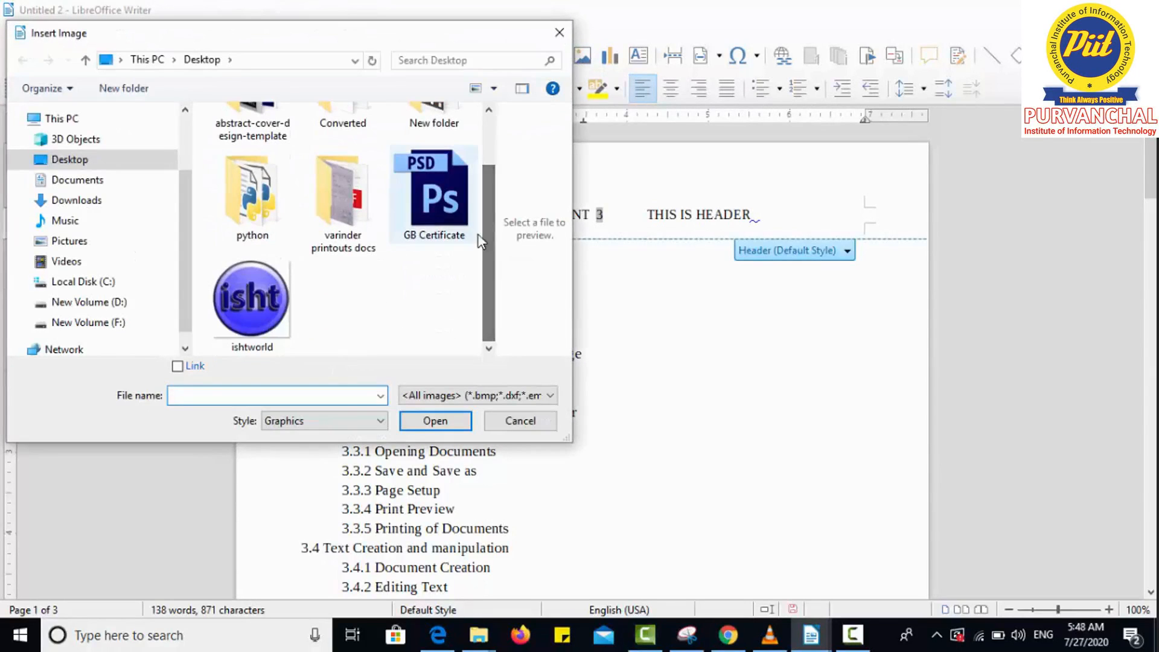
pyautogui.doubleClick(222, 302)
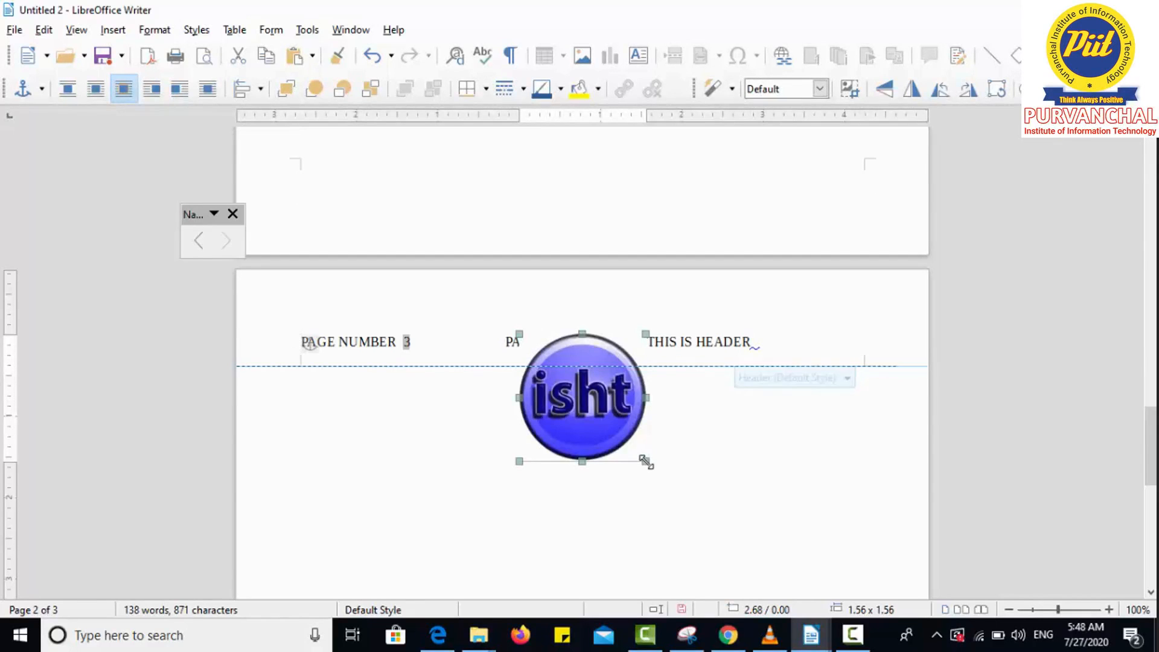
pyautogui.moveTo(646, 462); pyautogui.dragTo(571, 385)
pyautogui.moveTo(743, 364); pyautogui.dragTo(813, 336)
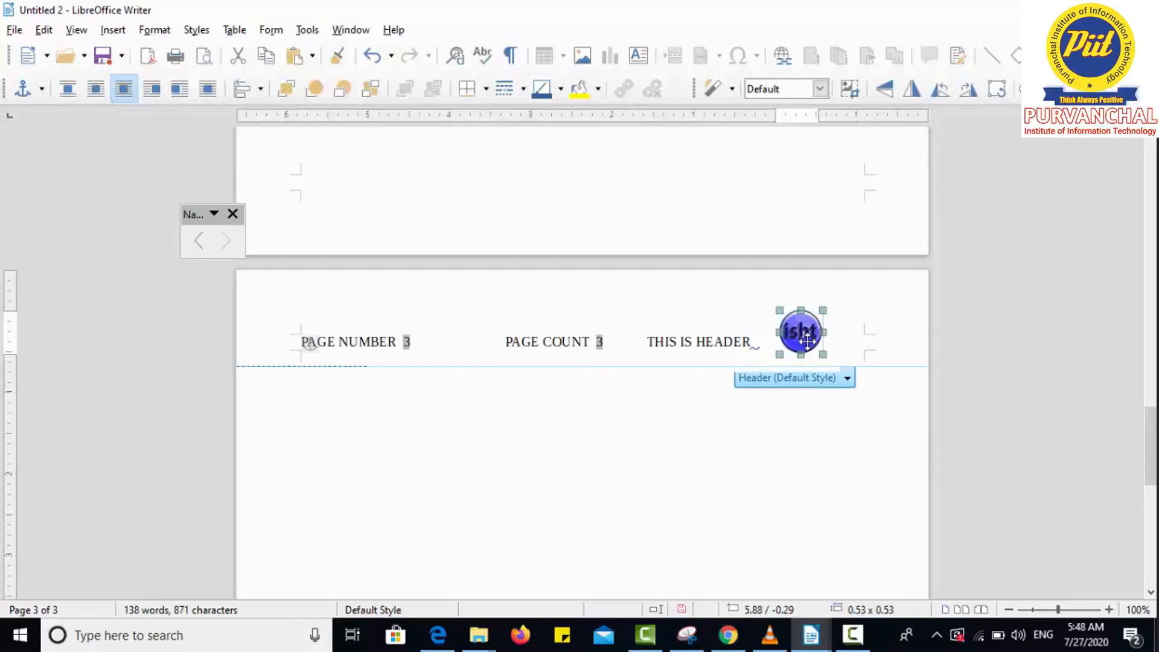
pyautogui.click(646, 448)
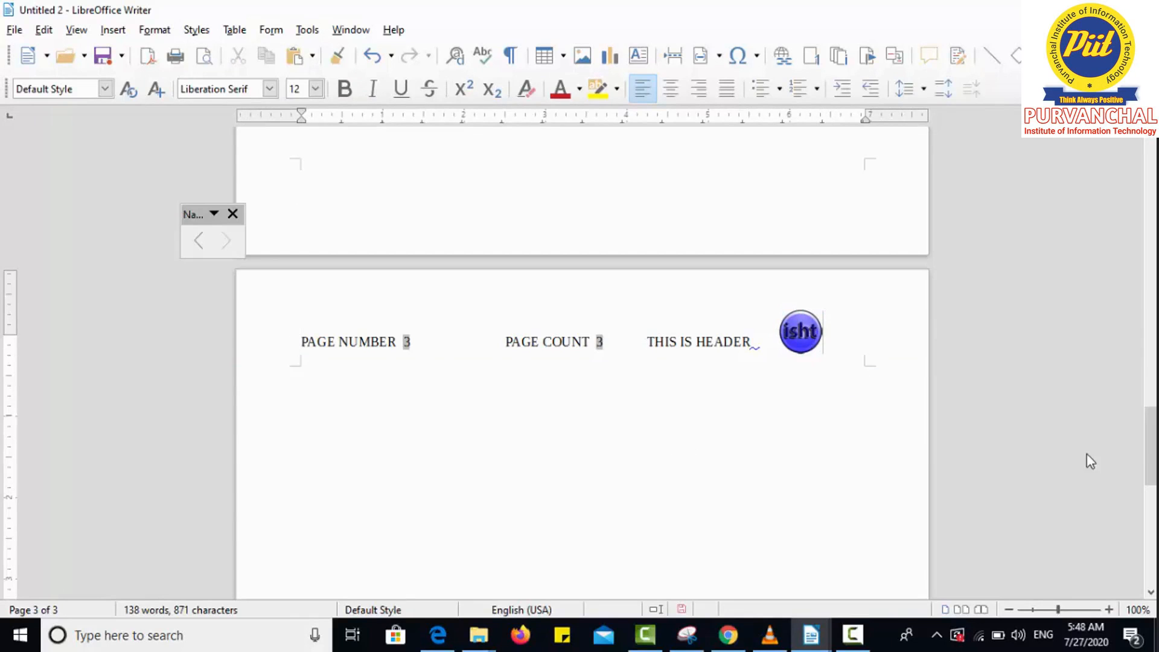
# - Check the page number, page count, text and logo in the headers of all three pages
pyautogui.moveTo(1151, 446); pyautogui.dragTo(1151, 158)
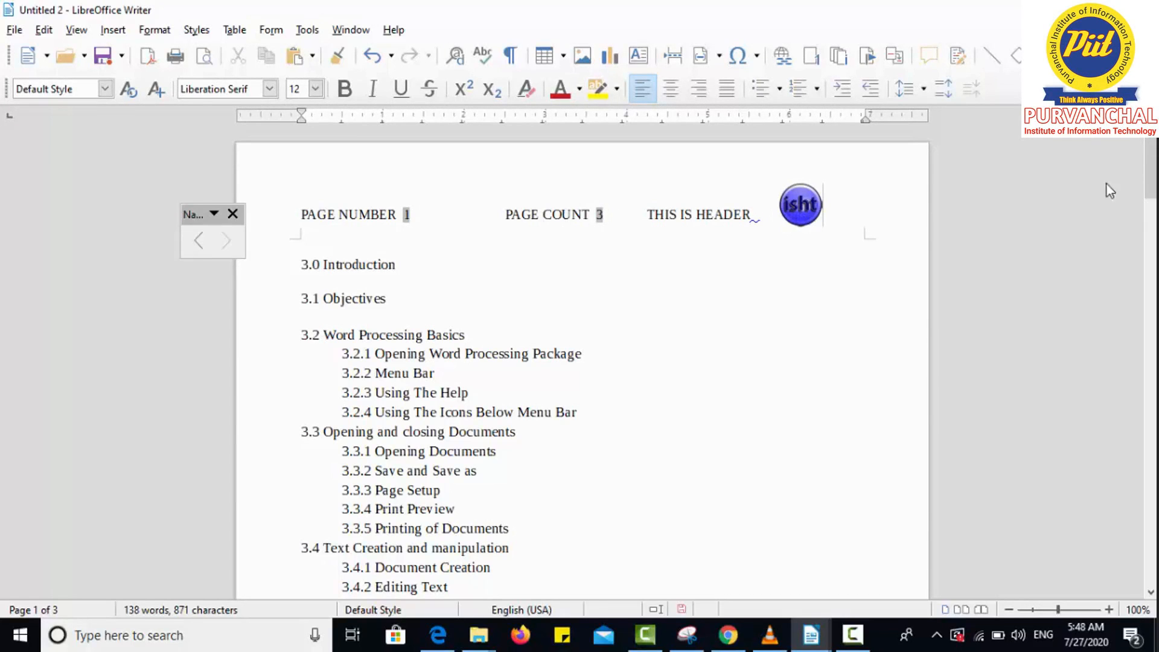
pyautogui.moveTo(1151, 175); pyautogui.dragTo(1152, 297)
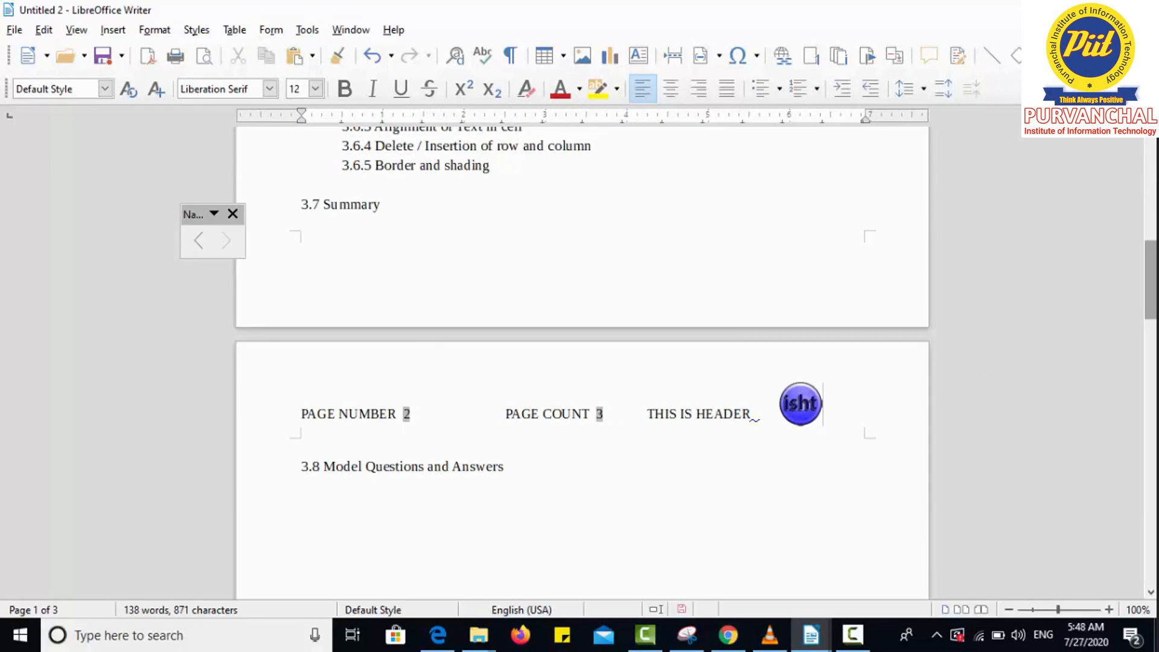
pyautogui.moveTo(1150, 271); pyautogui.dragTo(1139, 451)
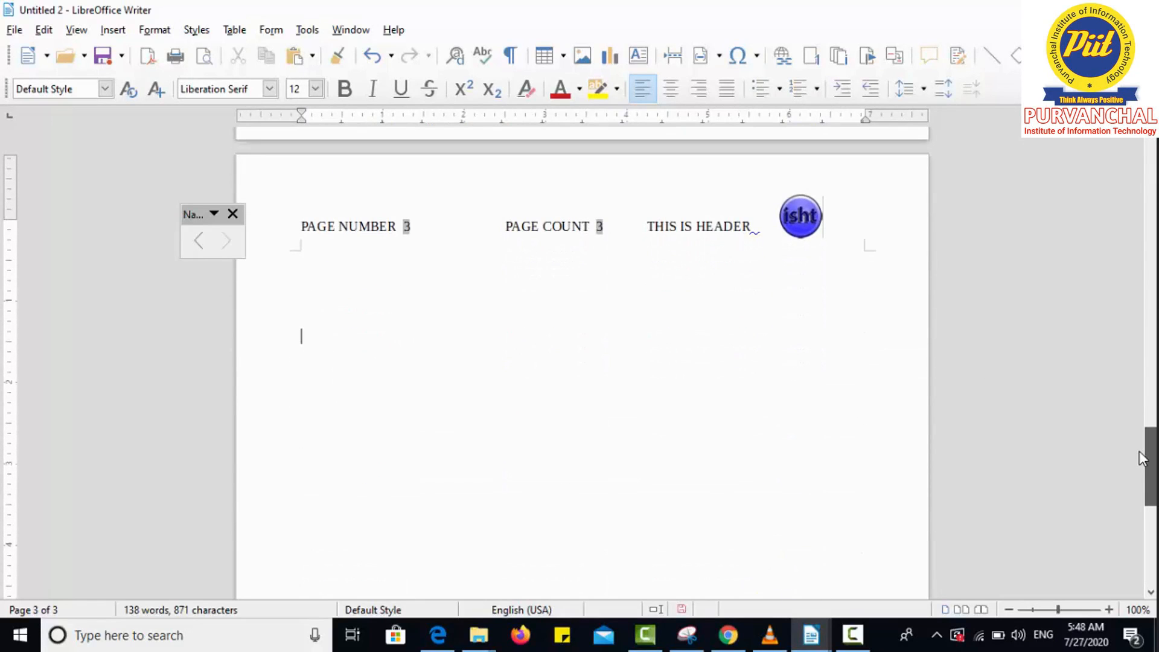
pyautogui.moveTo(1139, 452); pyautogui.dragTo(1153, 305)
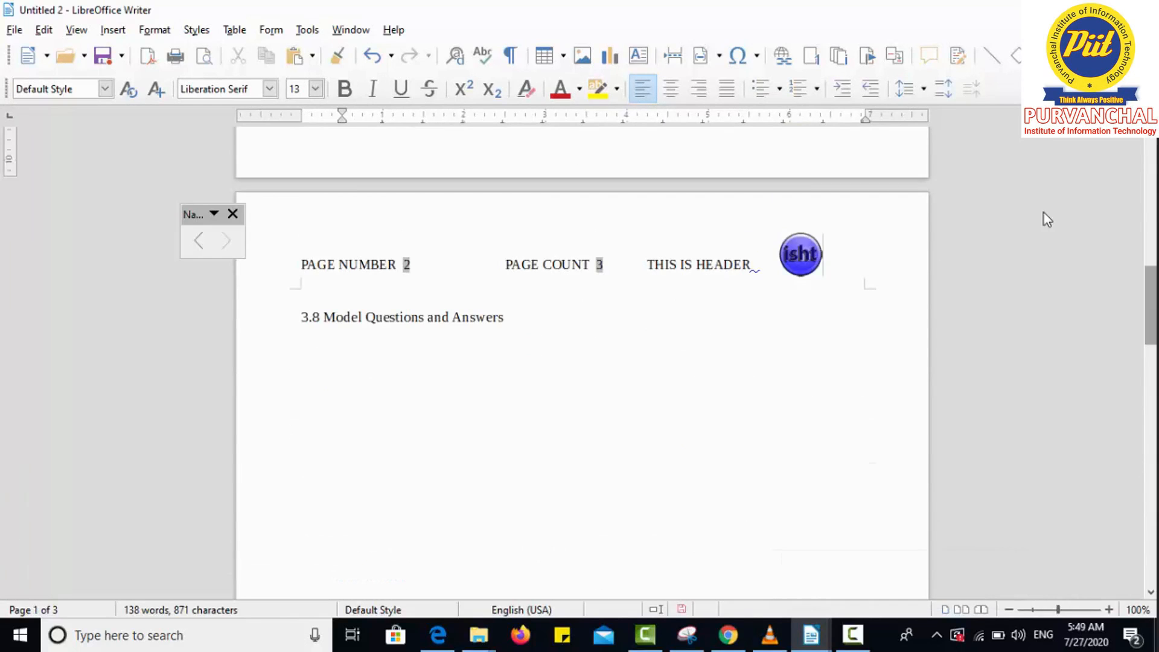
# - Change the header text on the second page to THIS IS MY HEADER and check it on the first page
pyautogui.click(431, 266)
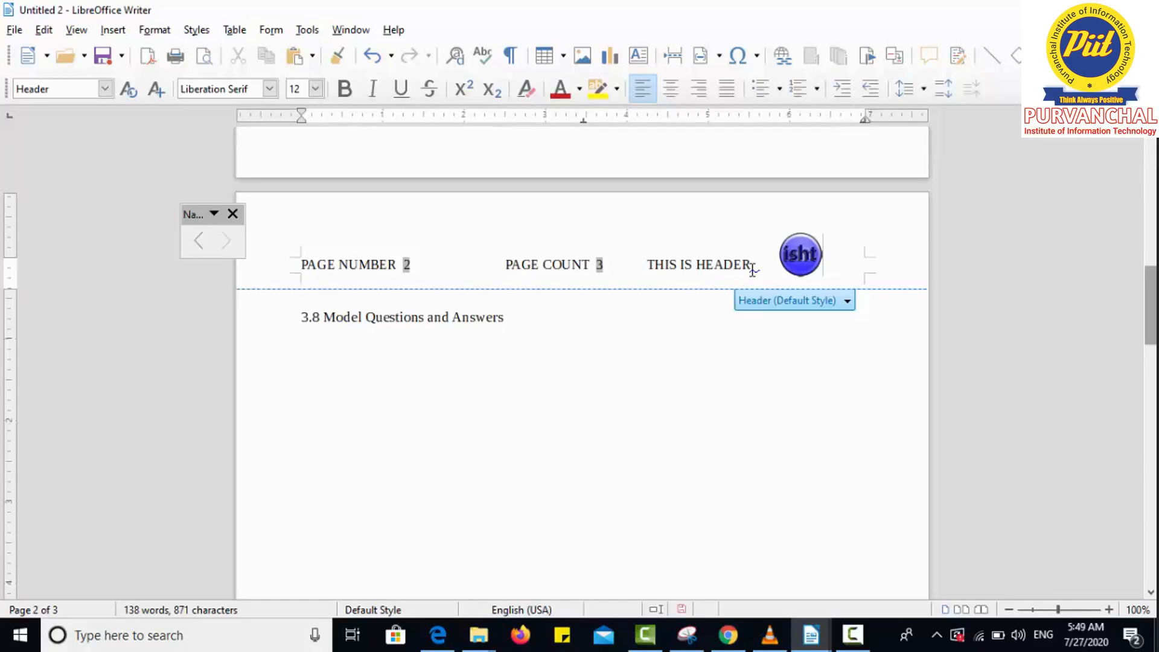
pyautogui.write('MY')
pyautogui.moveTo(1152, 306); pyautogui.dragTo(1151, 159)
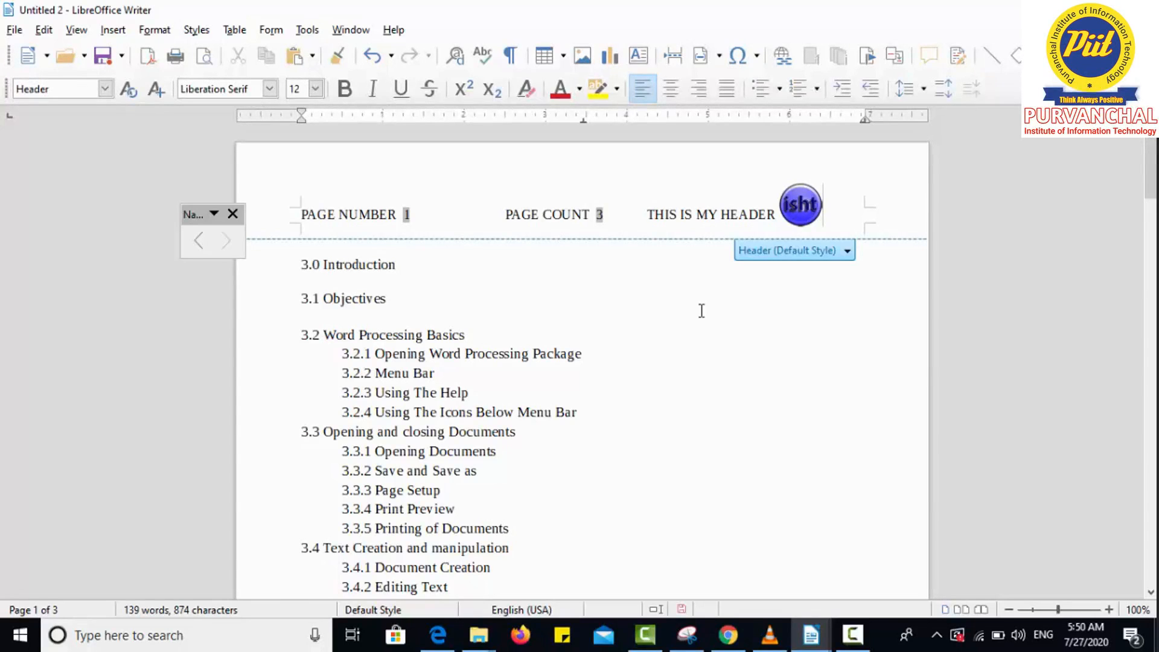
pyautogui.click(748, 374)
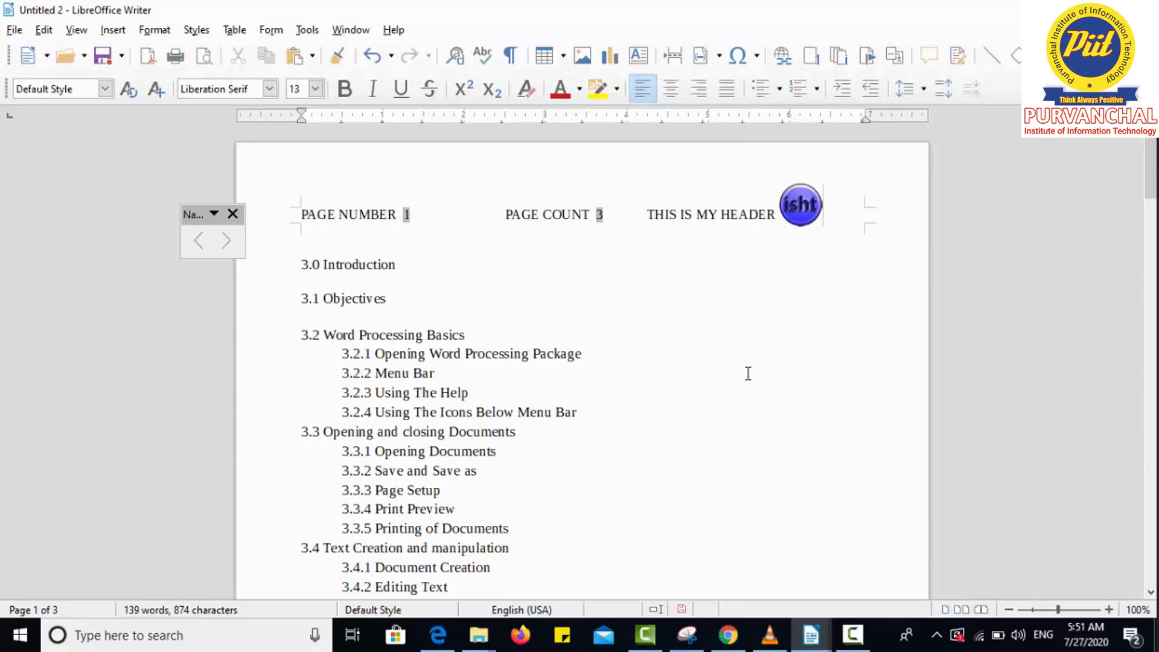
# - Look over the footer options below 3.7 Summary and enter THIS IS FOOTER in the first page's footer
pyautogui.moveTo(1151, 132); pyautogui.dragTo(1150, 188)
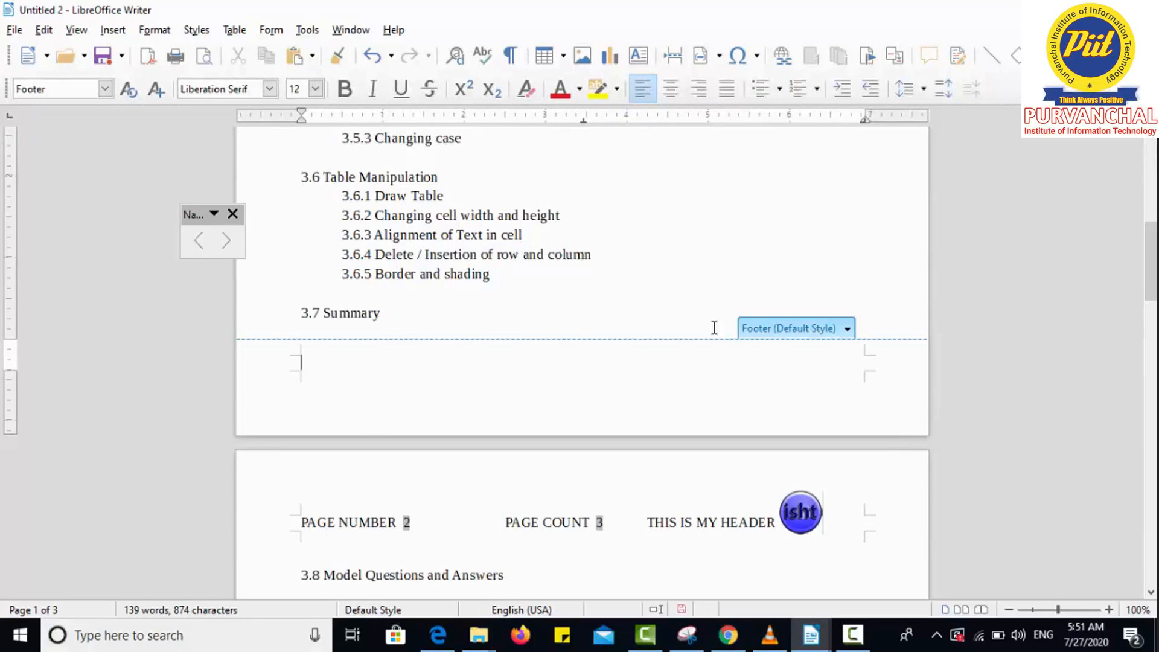
pyautogui.click(803, 328)
pyautogui.click(833, 331)
pyautogui.click(838, 332)
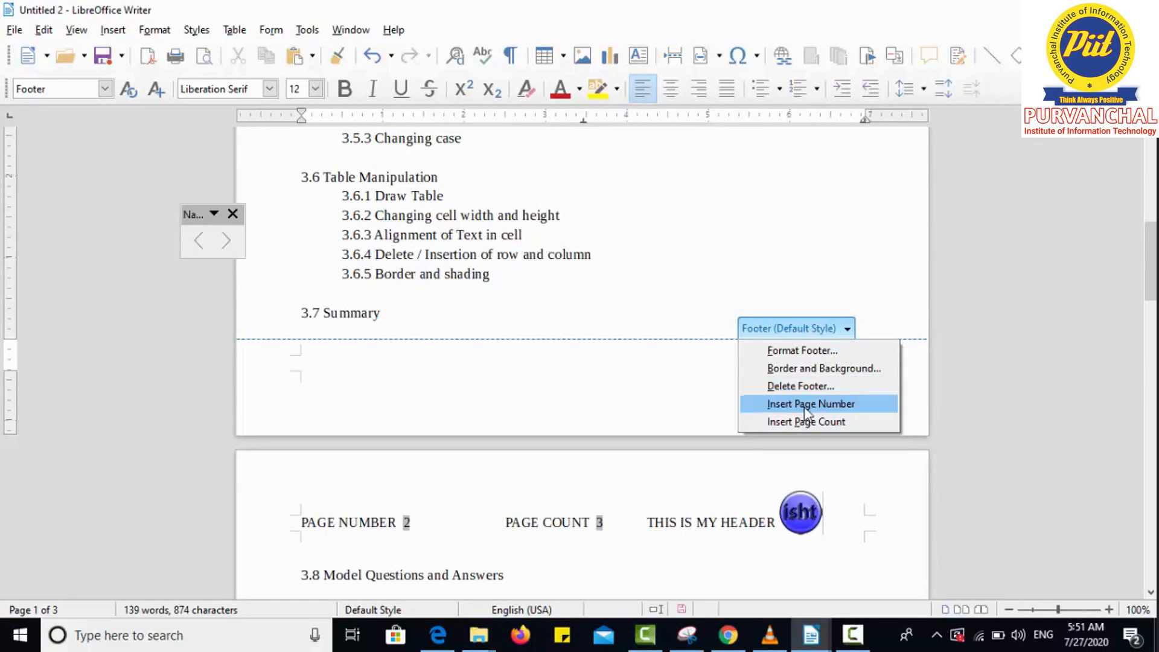
pyautogui.click(361, 369)
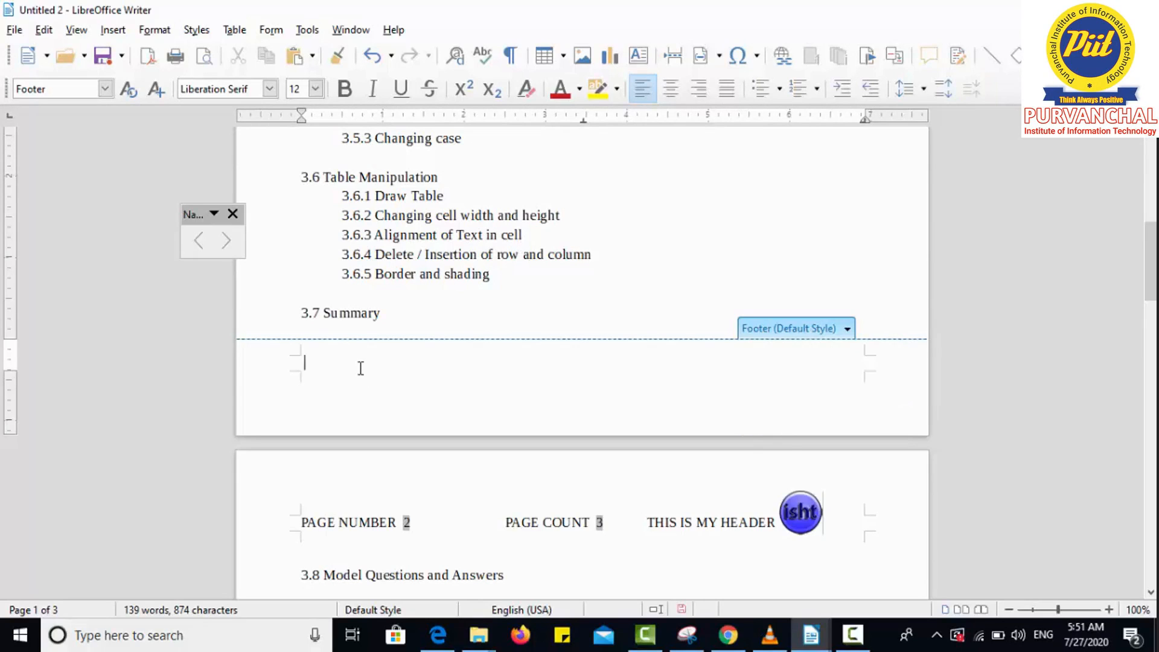
pyautogui.write('THIS IS FOOTER')
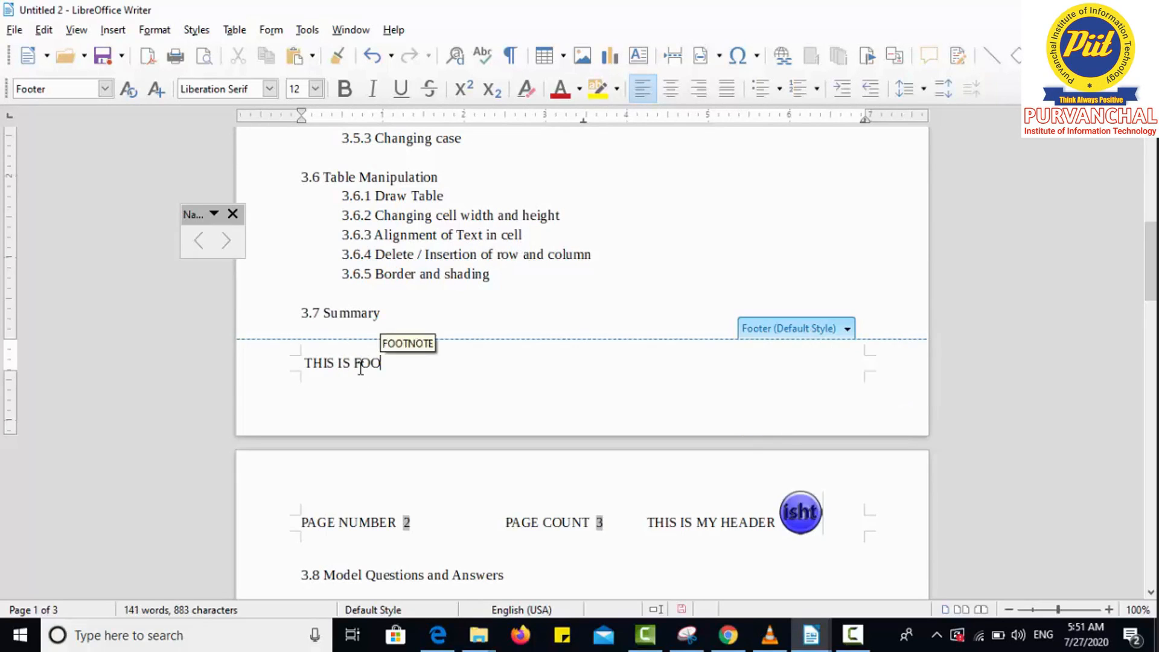
pyautogui.click(787, 259)
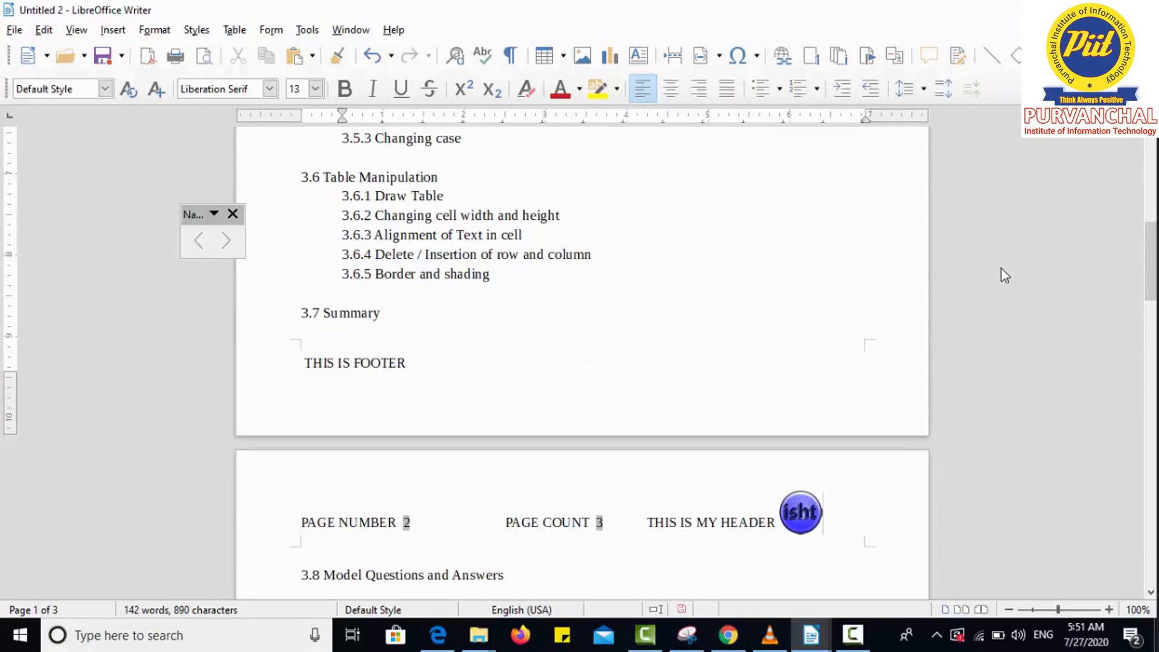
# - Delete the Default Style header with all its contents, starting from the first page
pyautogui.scroll(10, 582, 363)
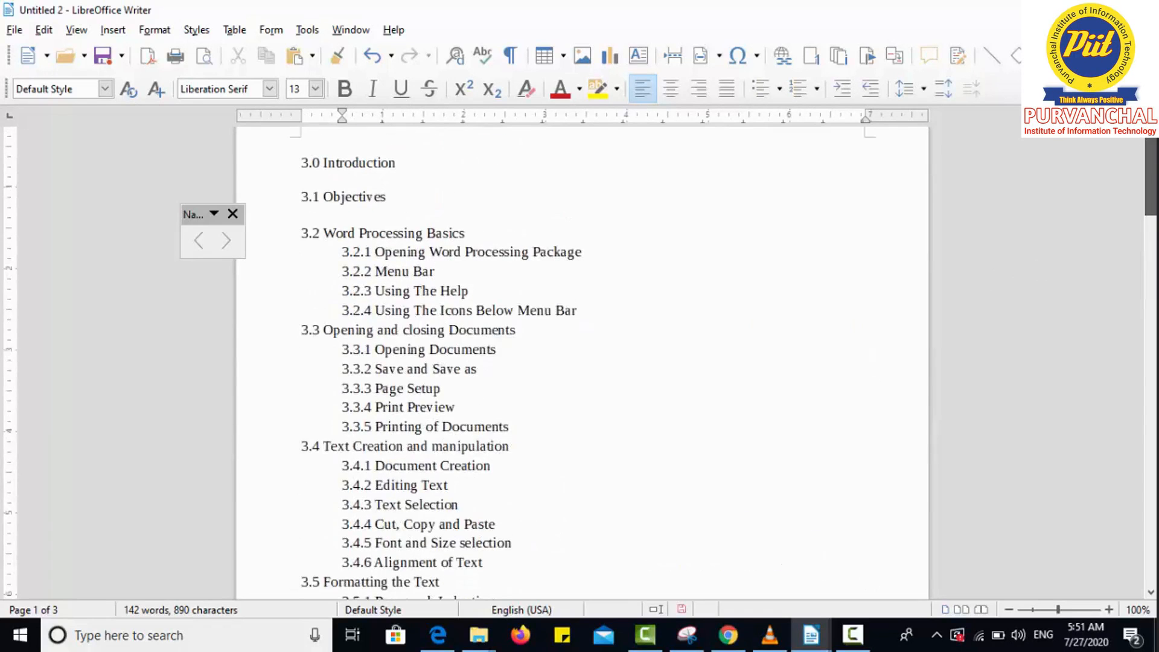
pyautogui.scroll(-2, 707, 395)
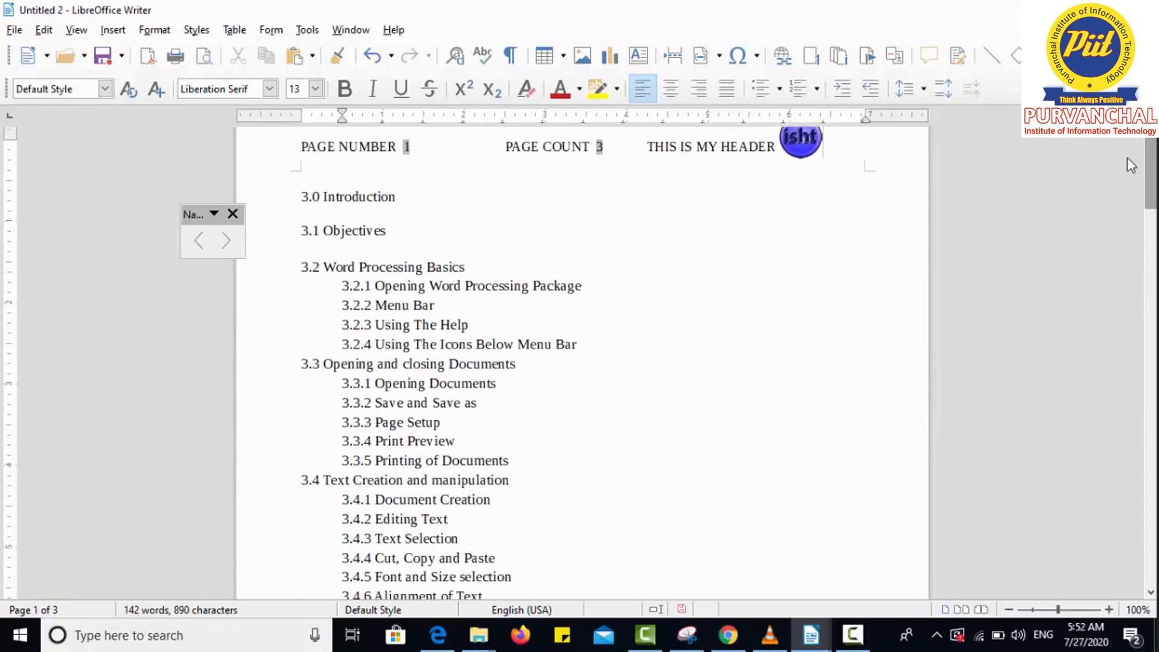
pyautogui.moveTo(1151, 206); pyautogui.dragTo(1151, 134)
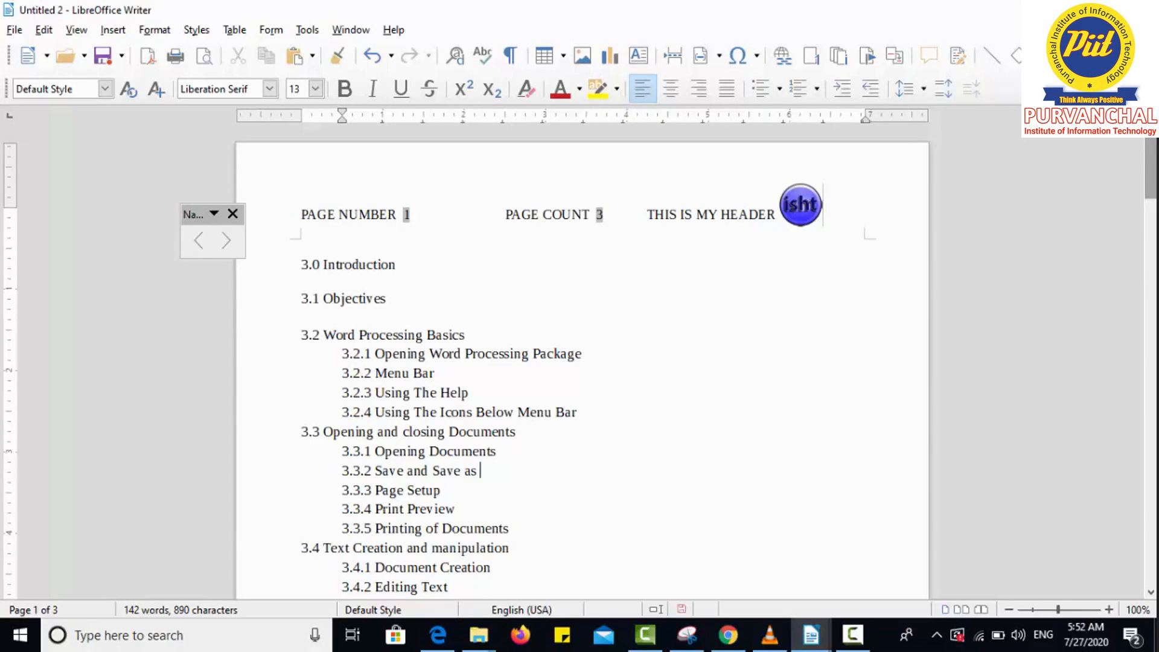
pyautogui.click(885, 194)
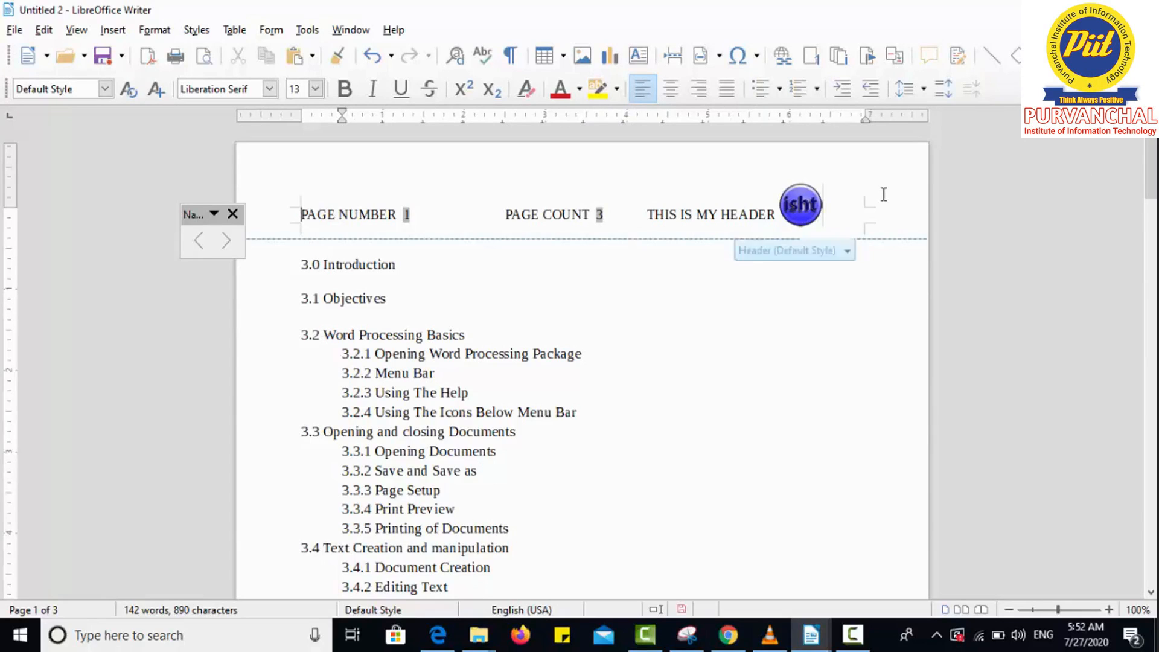
pyautogui.click(848, 250)
pyautogui.click(799, 307)
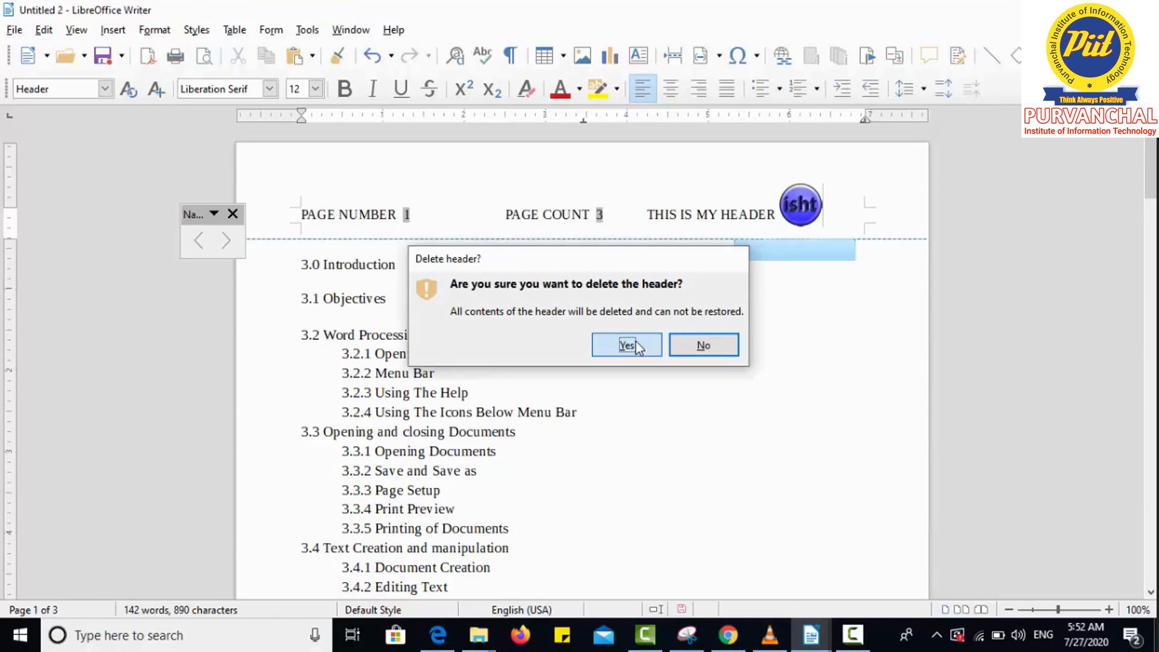
pyautogui.click(626, 345)
pyautogui.moveTo(1153, 194); pyautogui.dragTo(1104, 613)
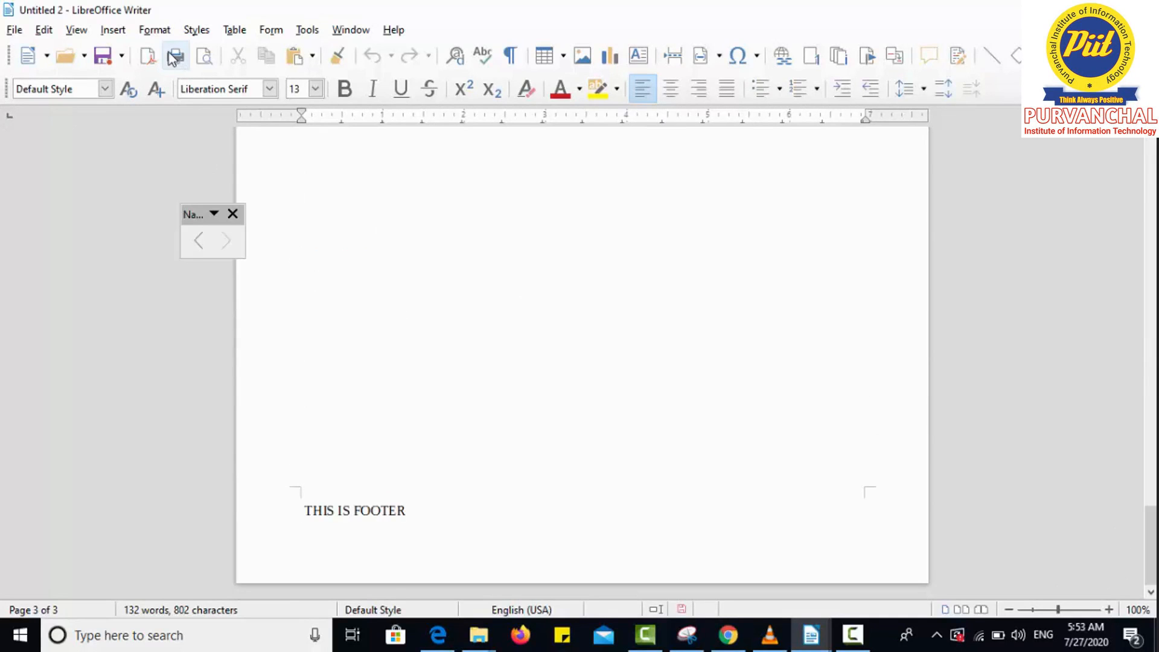
pyautogui.click(156, 31)
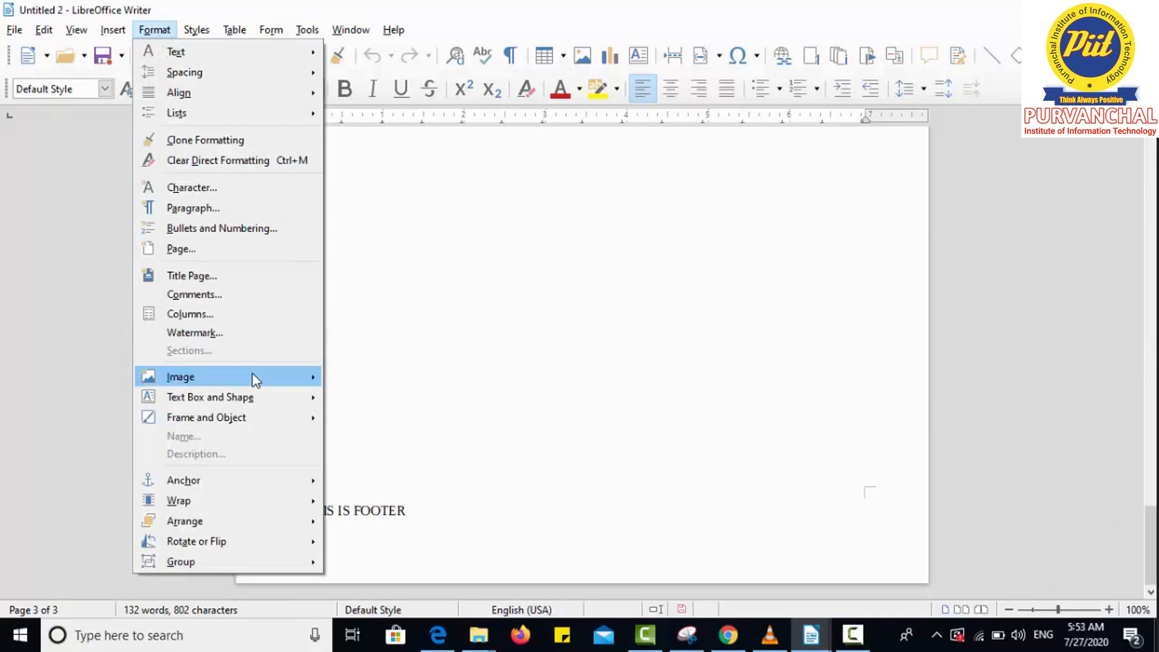
pyautogui.moveTo(253, 378)
pyautogui.click(597, 335)
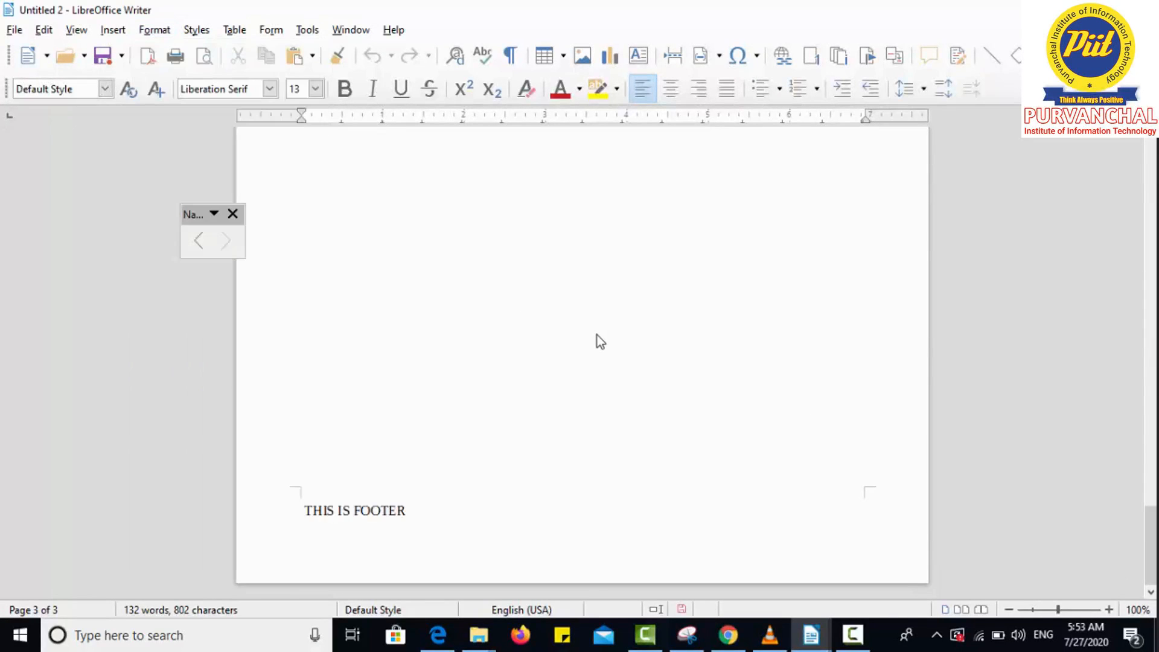